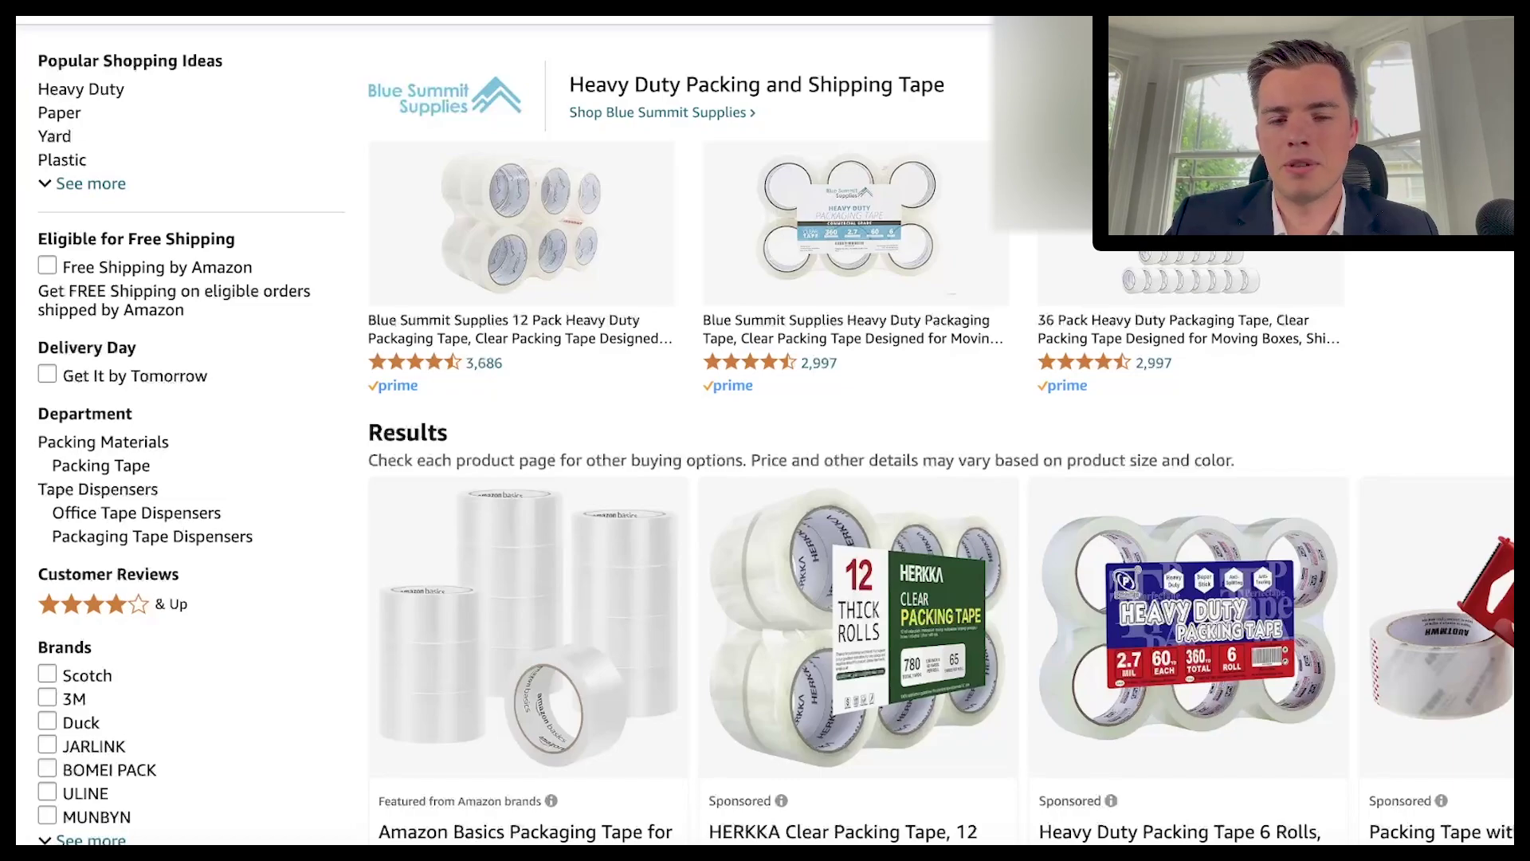
# Step: In the Amazon results, copy the Amazon Basics packing tape's ASIN B08D4K9DLM
pyautogui.scroll(-8, 665, 333)
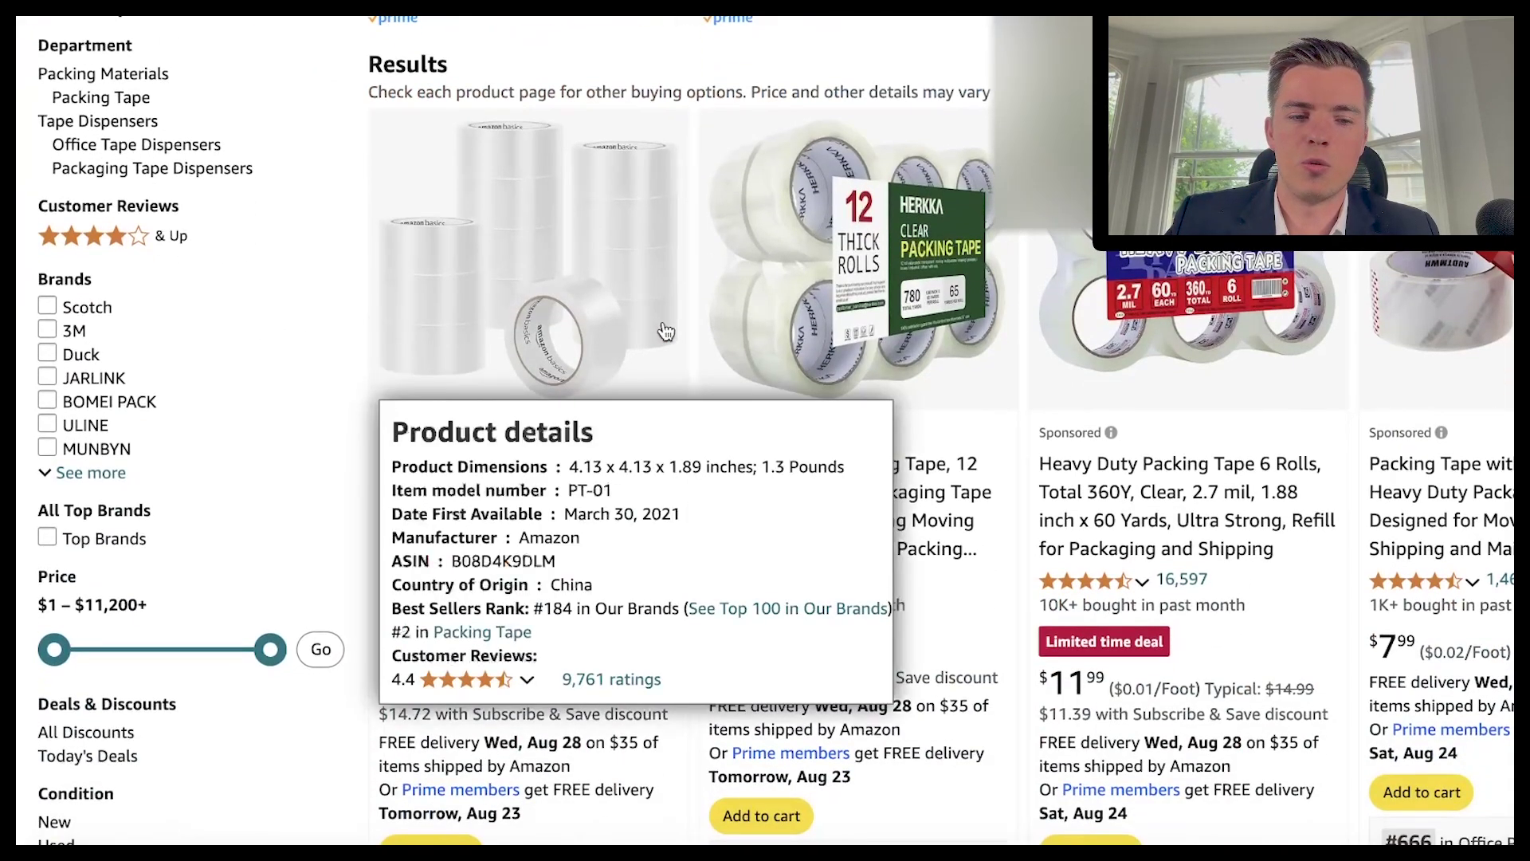
pyautogui.scroll(3, 781, 733)
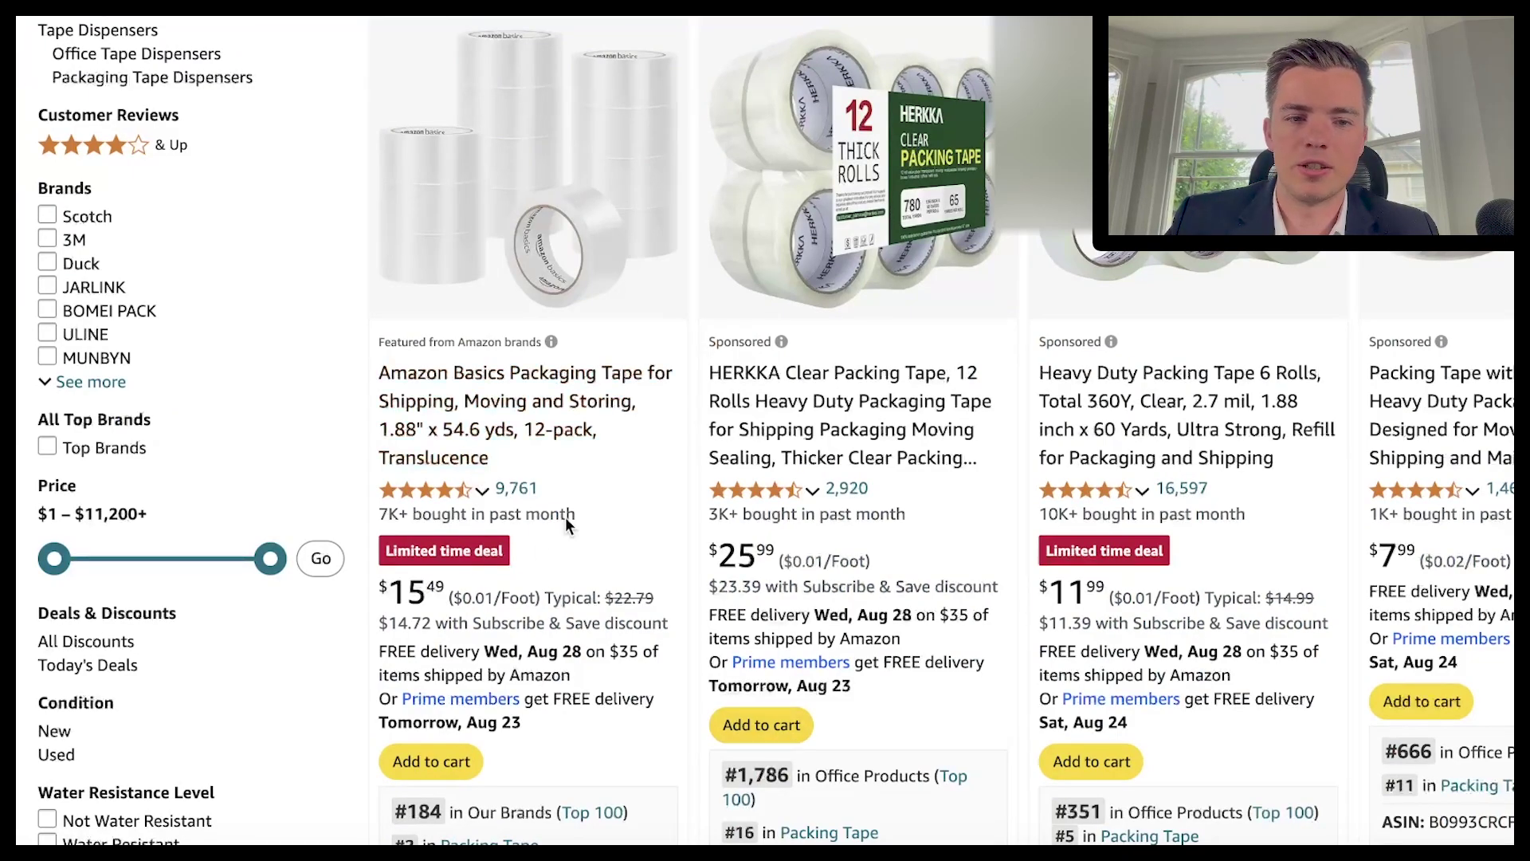
pyautogui.scroll(-6, 539, 550)
pyautogui.moveTo(524, 481)
pyautogui.scroll(-4, 530, 454)
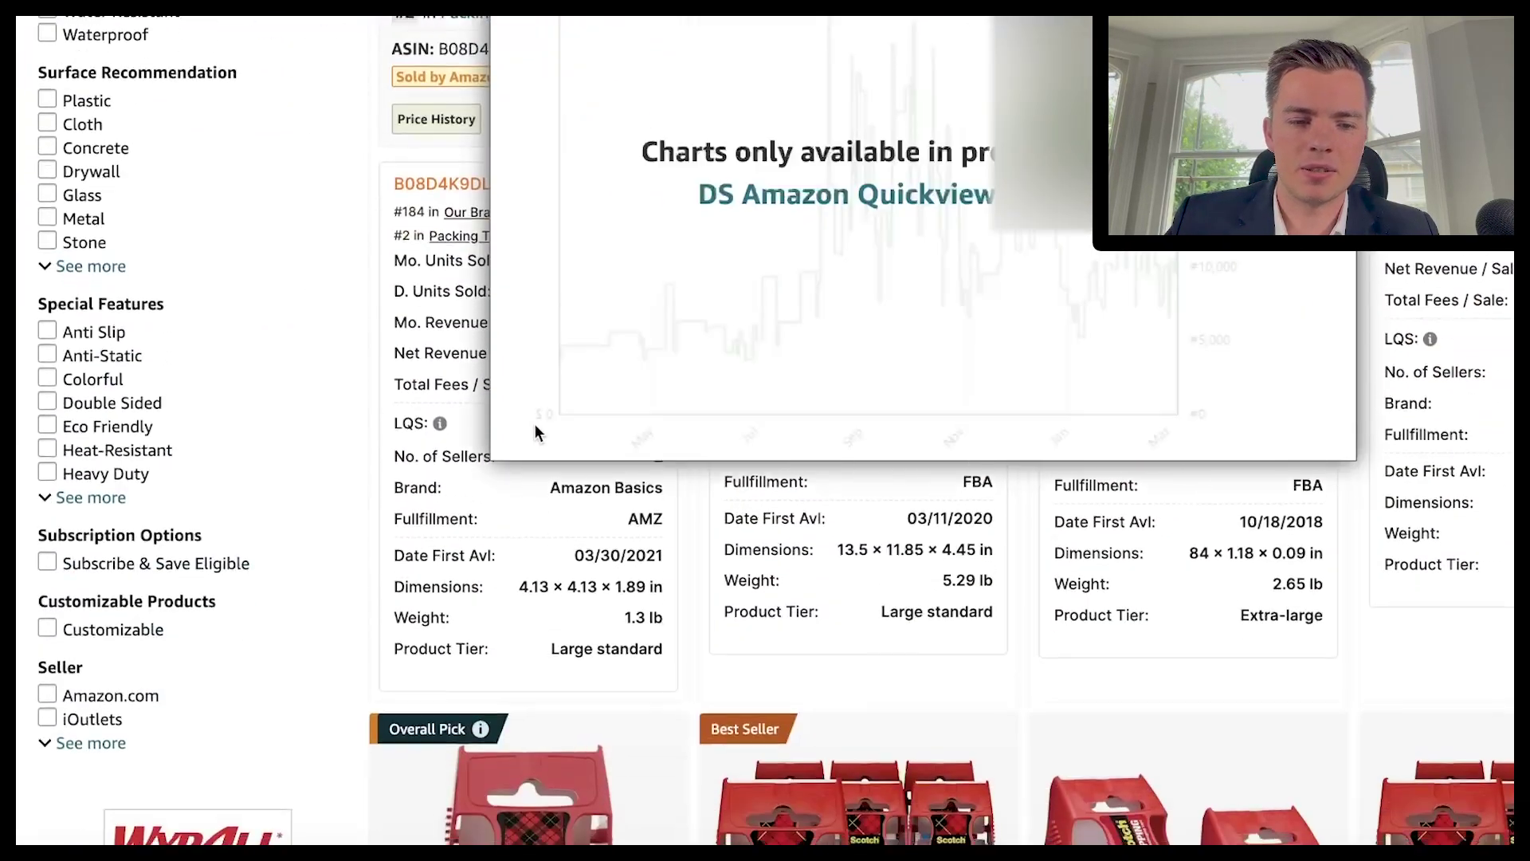
pyautogui.scroll(-1, 534, 425)
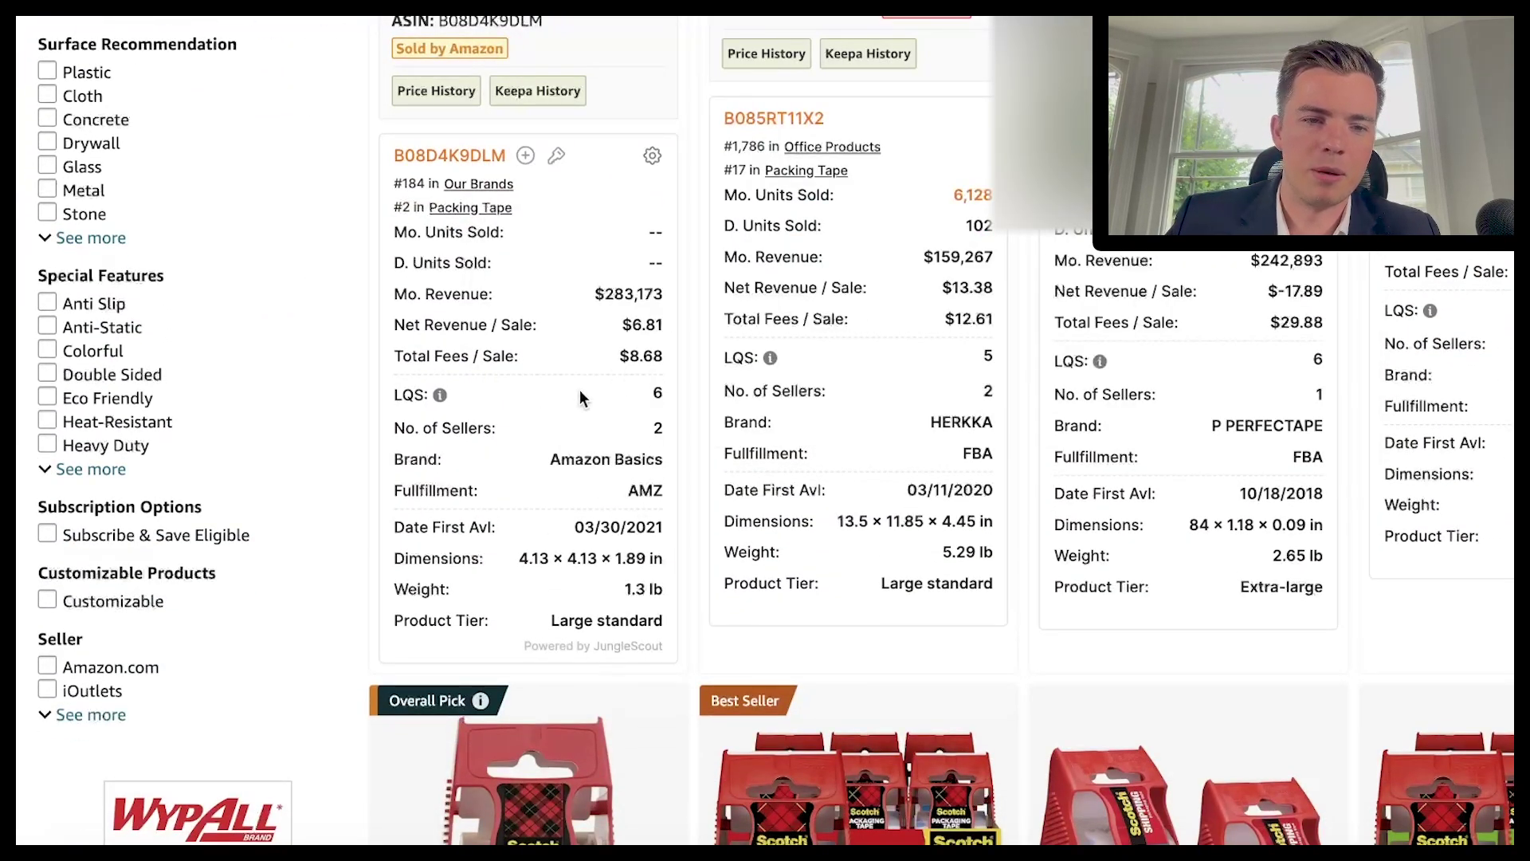
pyautogui.rightClick(502, 156)
pyautogui.click(413, 157)
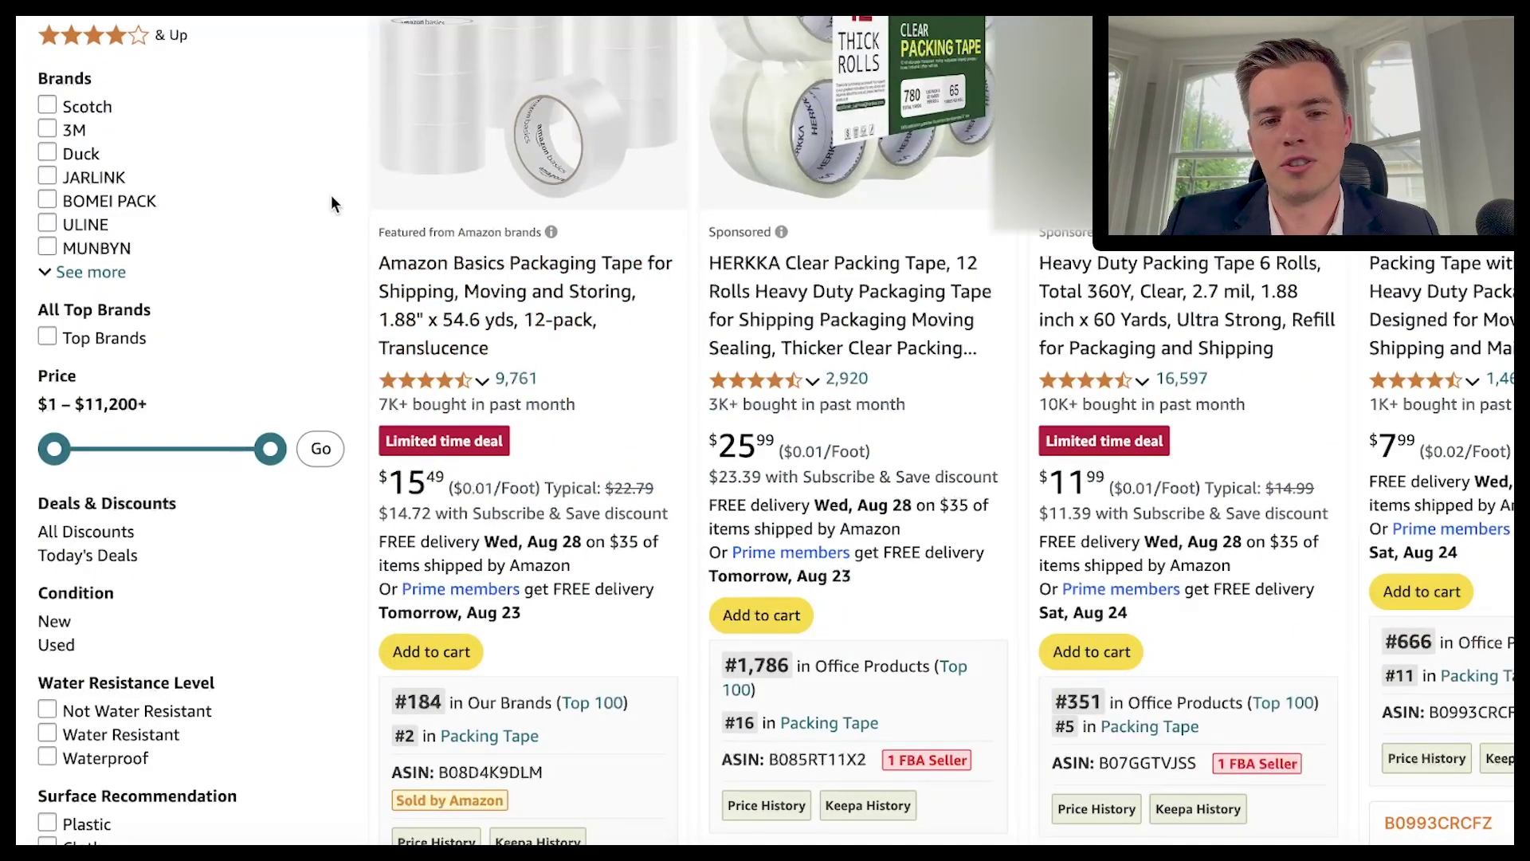
pyautogui.scroll(3, 694, 475)
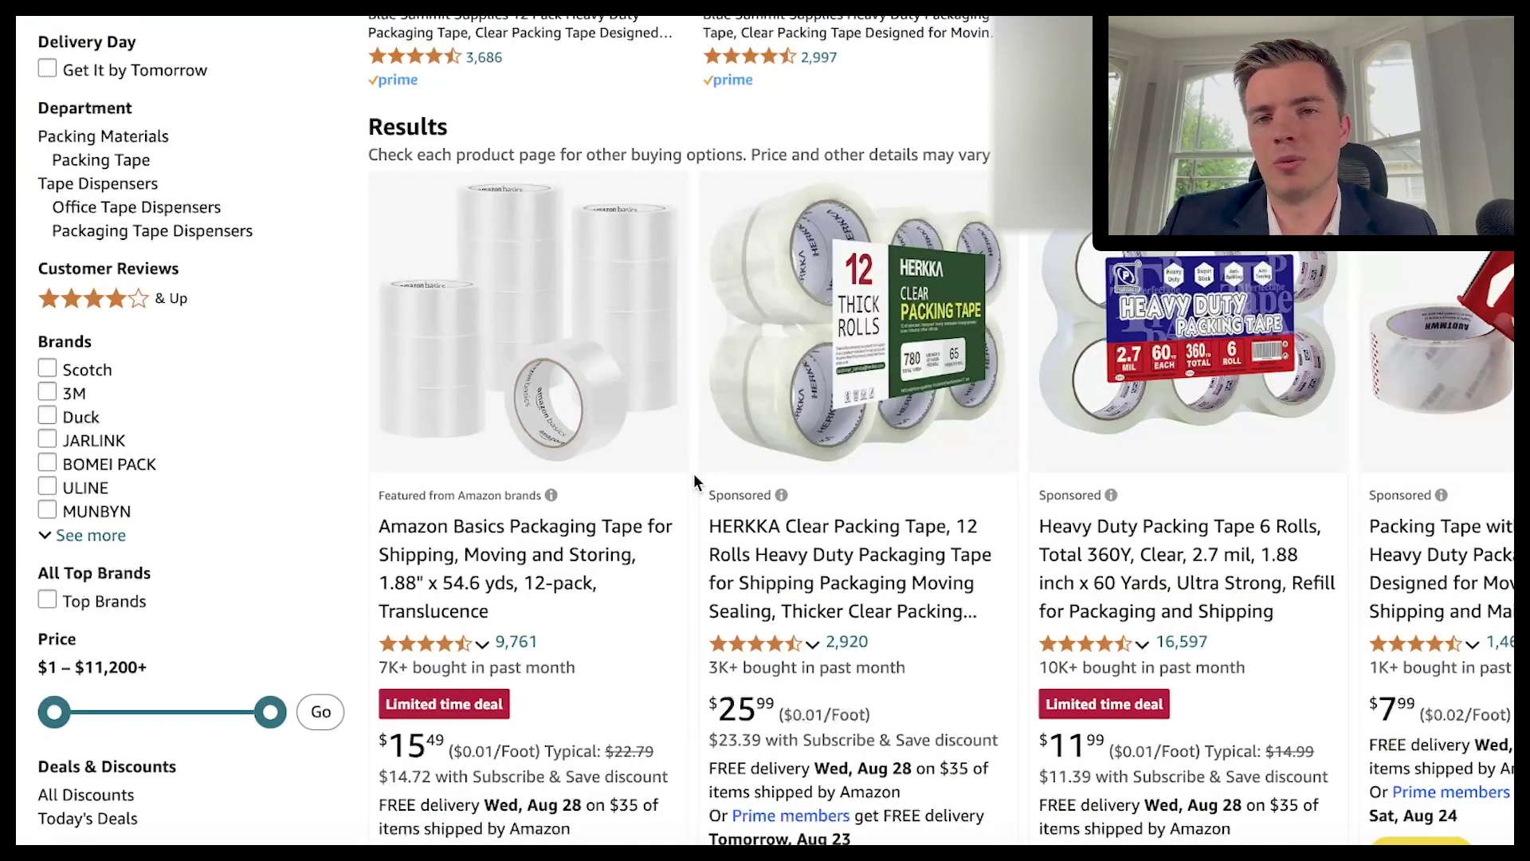
pyautogui.scroll(-2, 693, 474)
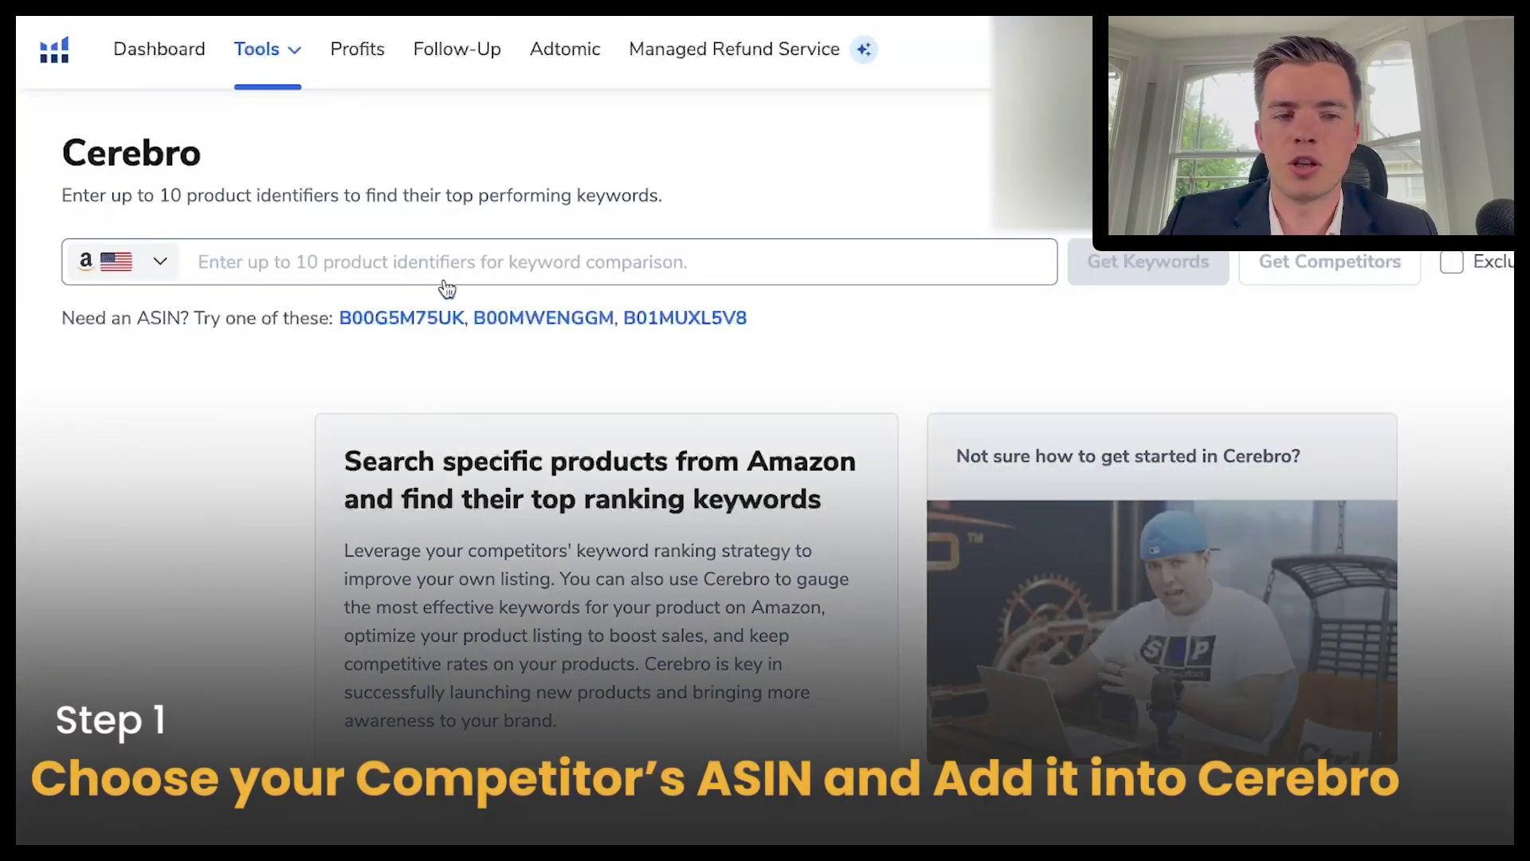
# Step: Paste ASIN B08D4K9DLM into Cerebro, then copy the heavy-duty tape's ASIN B07GGTVJSS from Amazon
pyautogui.write('B08D4K9DLM')
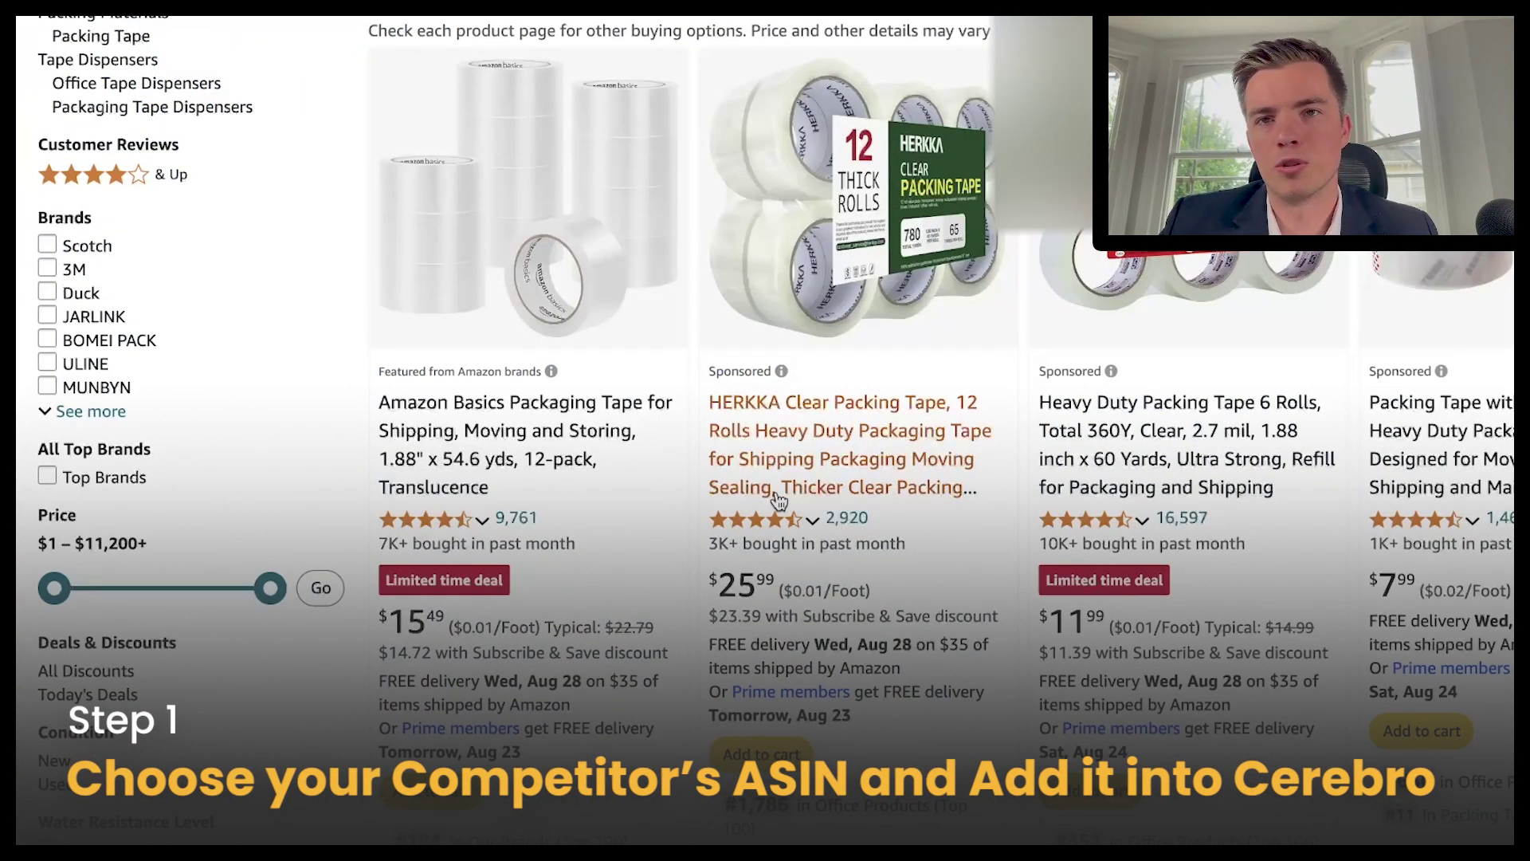
pyautogui.scroll(-2, 1231, 532)
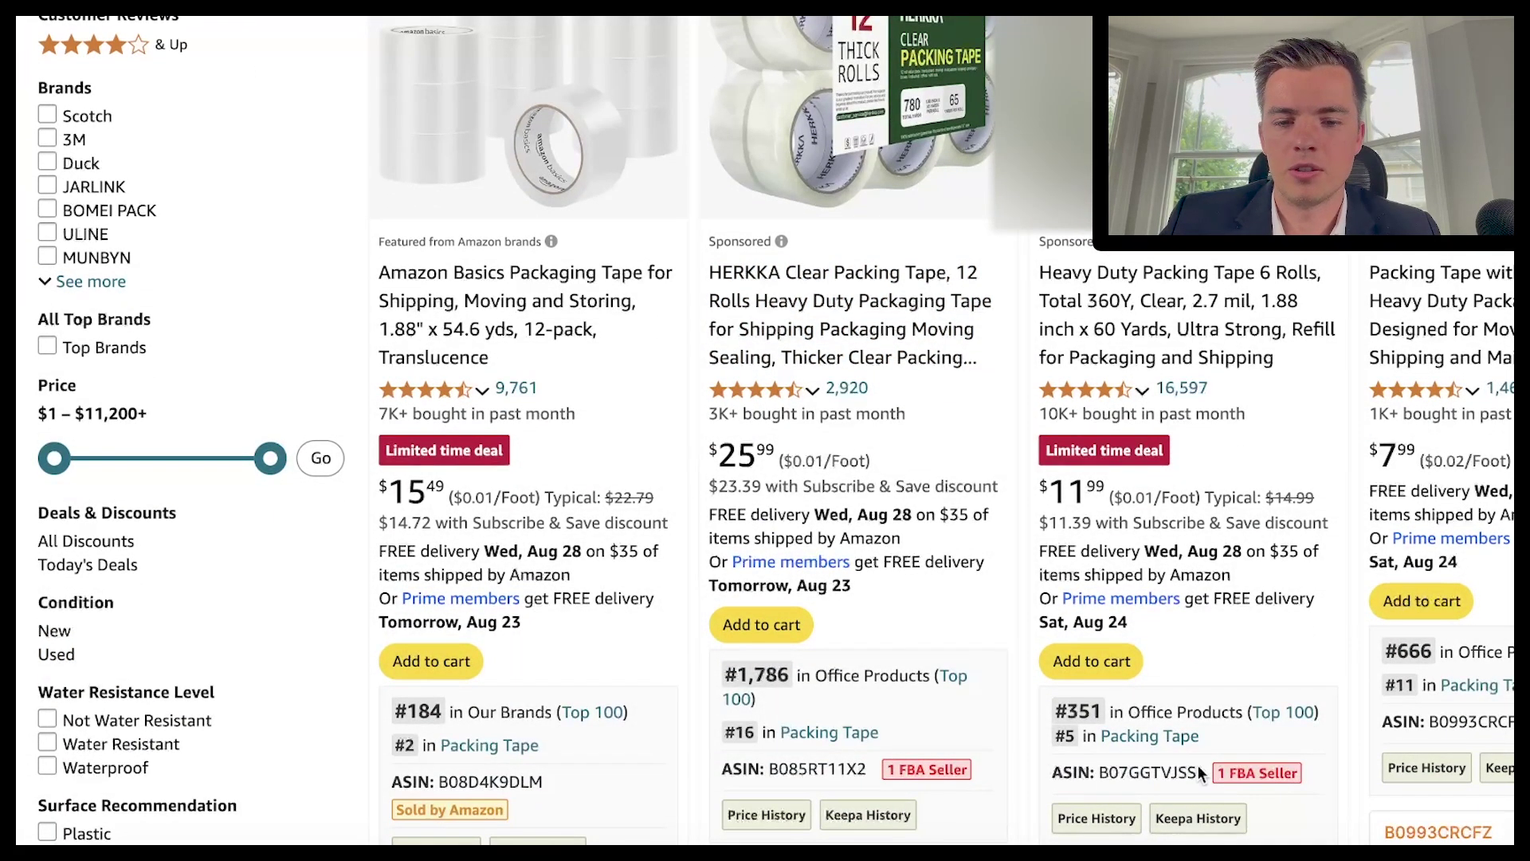
pyautogui.moveTo(1197, 772); pyautogui.dragTo(1098, 773)
pyautogui.rightClick(1121, 773)
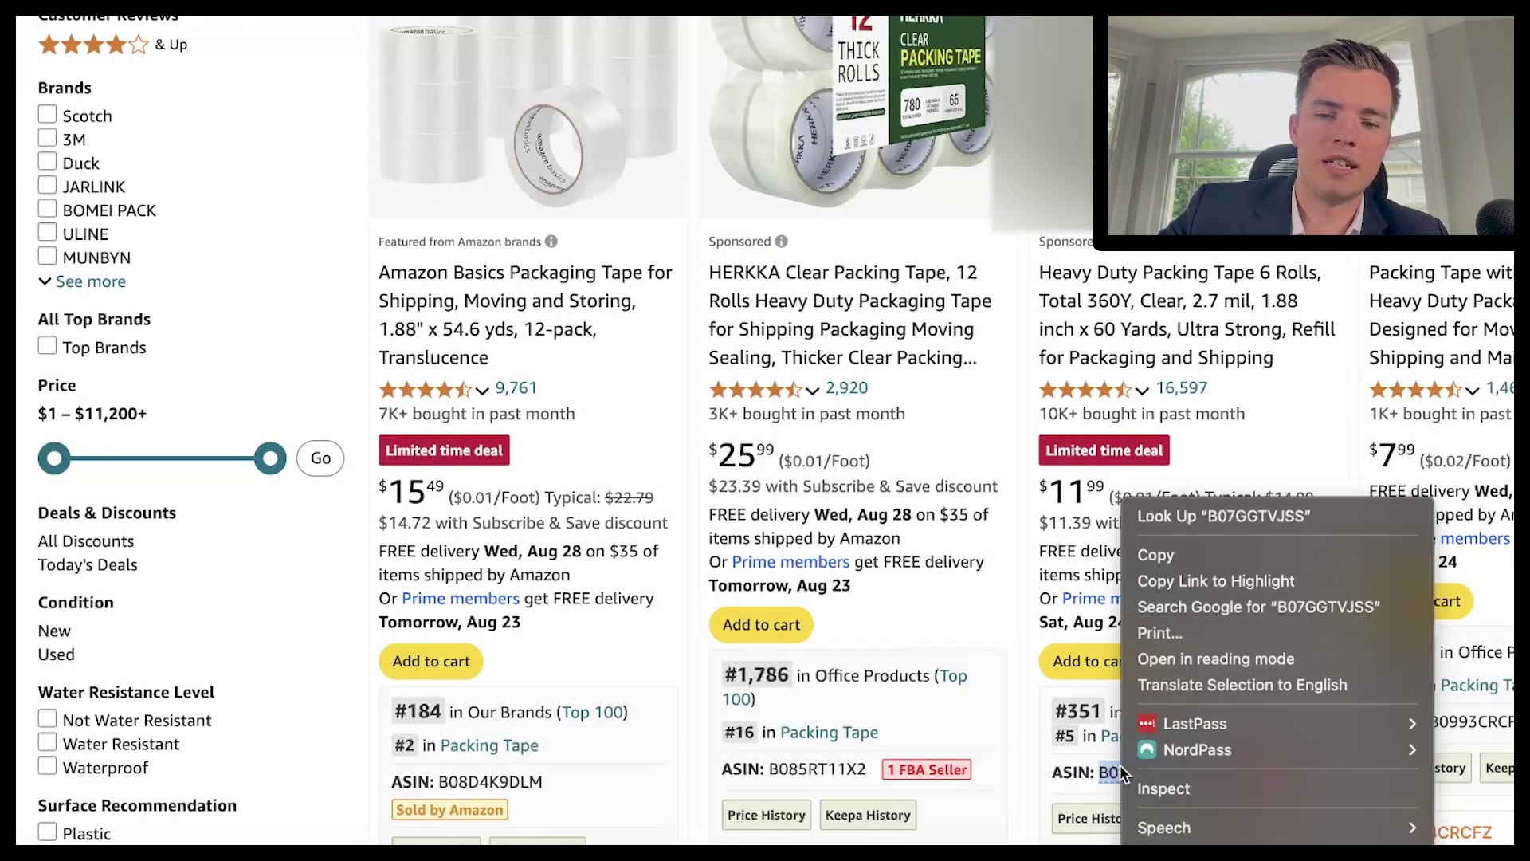
pyautogui.click(1174, 561)
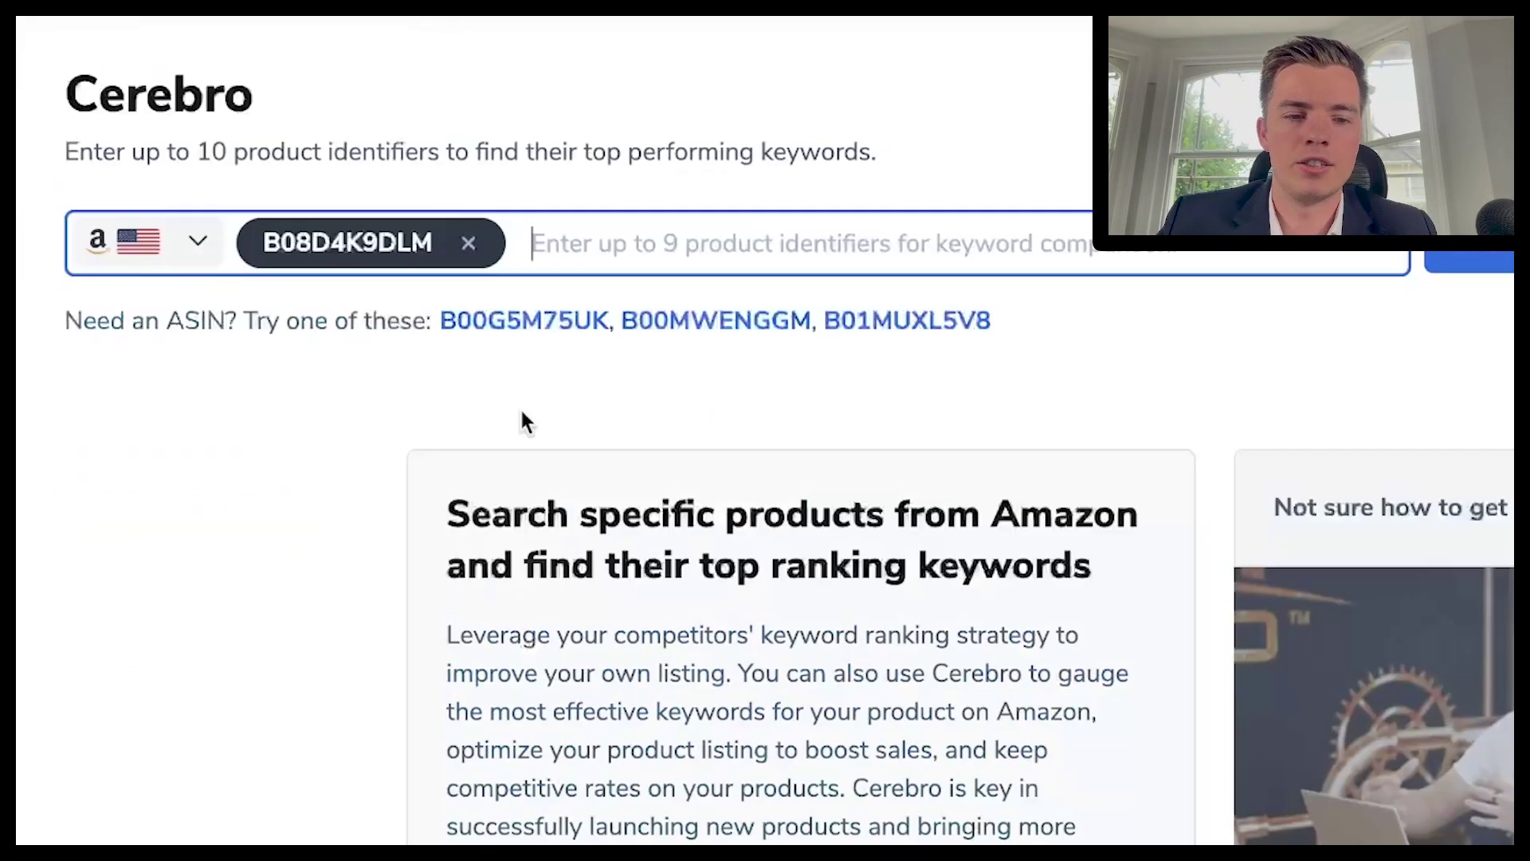
# Step: Add B07GGTVJSS as the second ASIN, exclude variations and run Get Keywords
pyautogui.hotkey('ctrl', 'v')
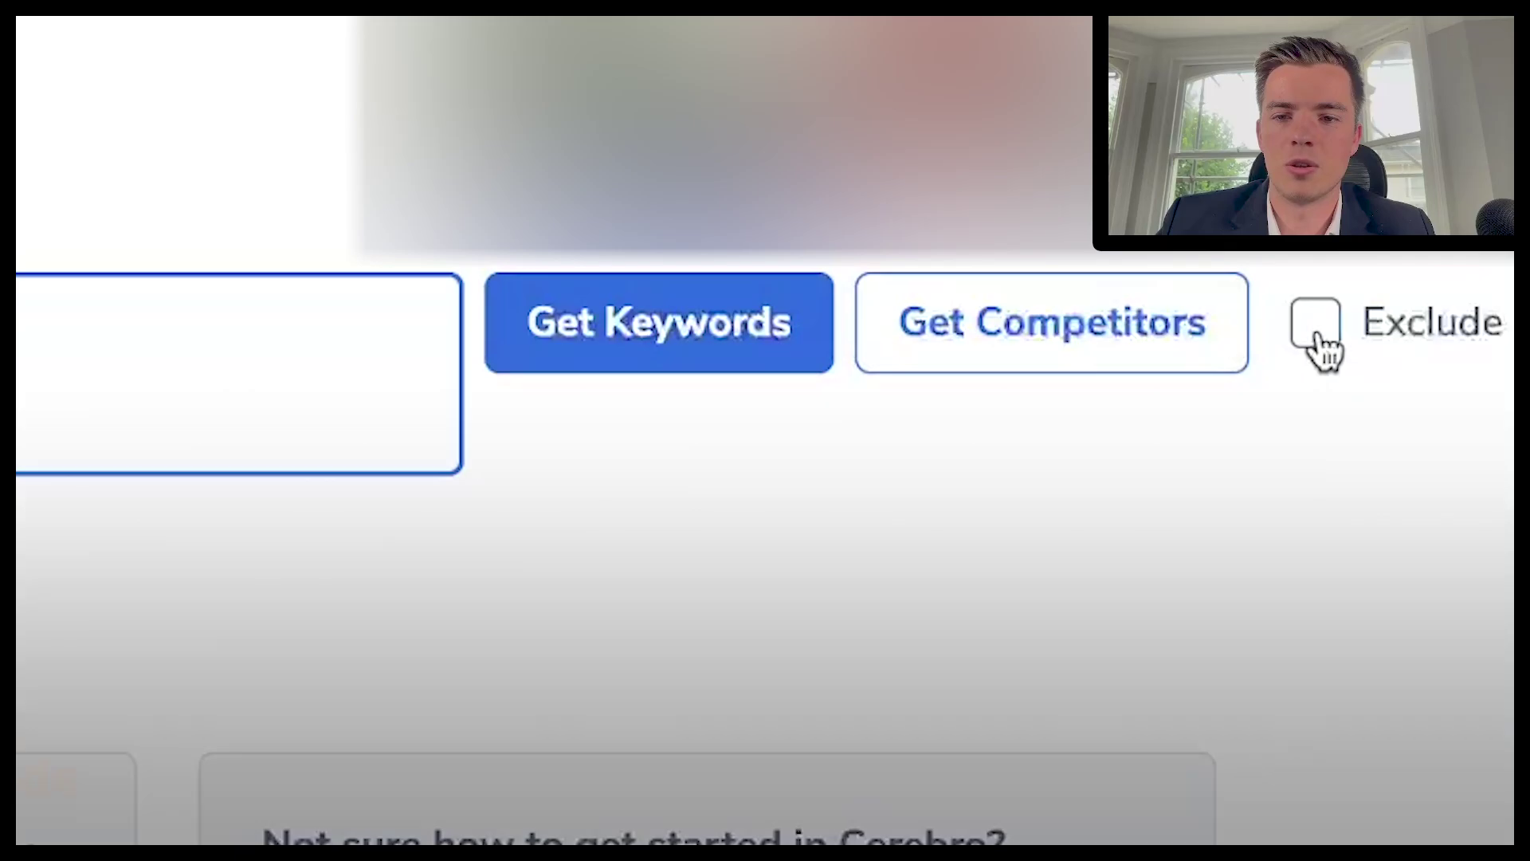
pyautogui.click(1317, 344)
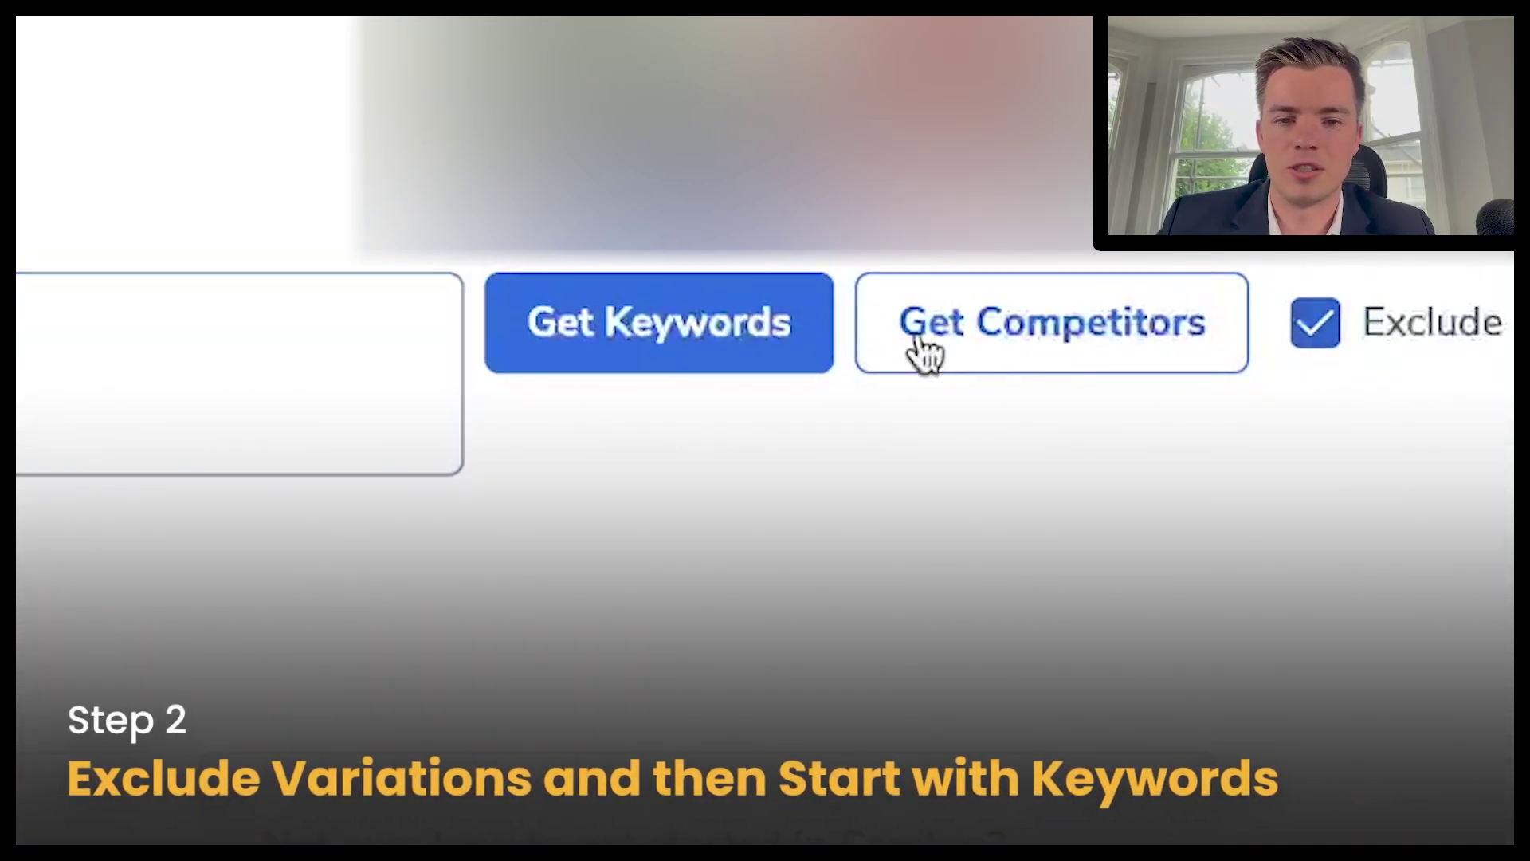
pyautogui.click(738, 322)
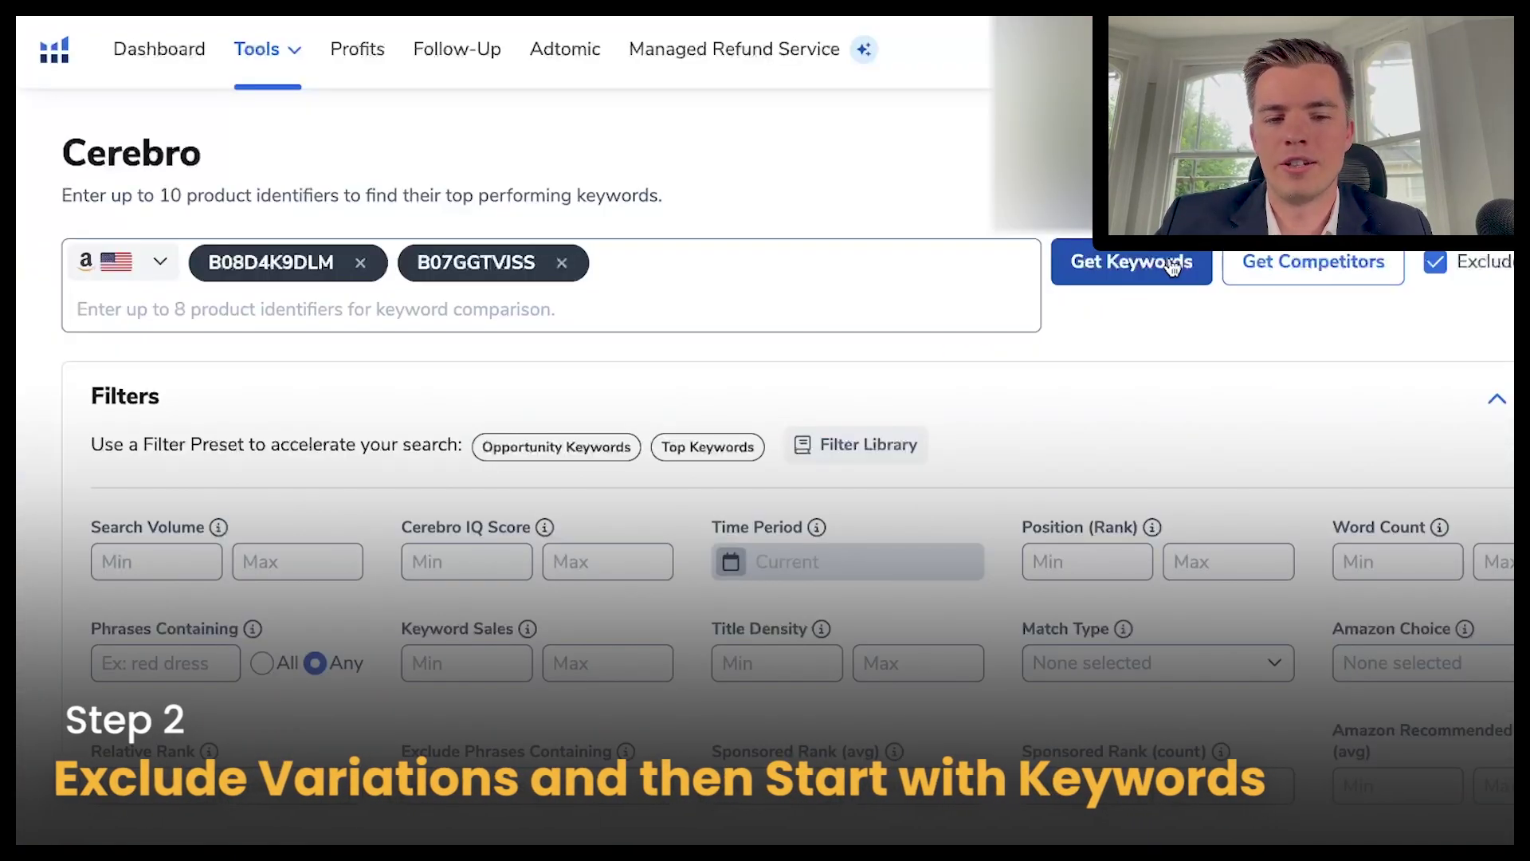
pyautogui.scroll(-8, 837, 335)
pyautogui.scroll(-8, 837, 333)
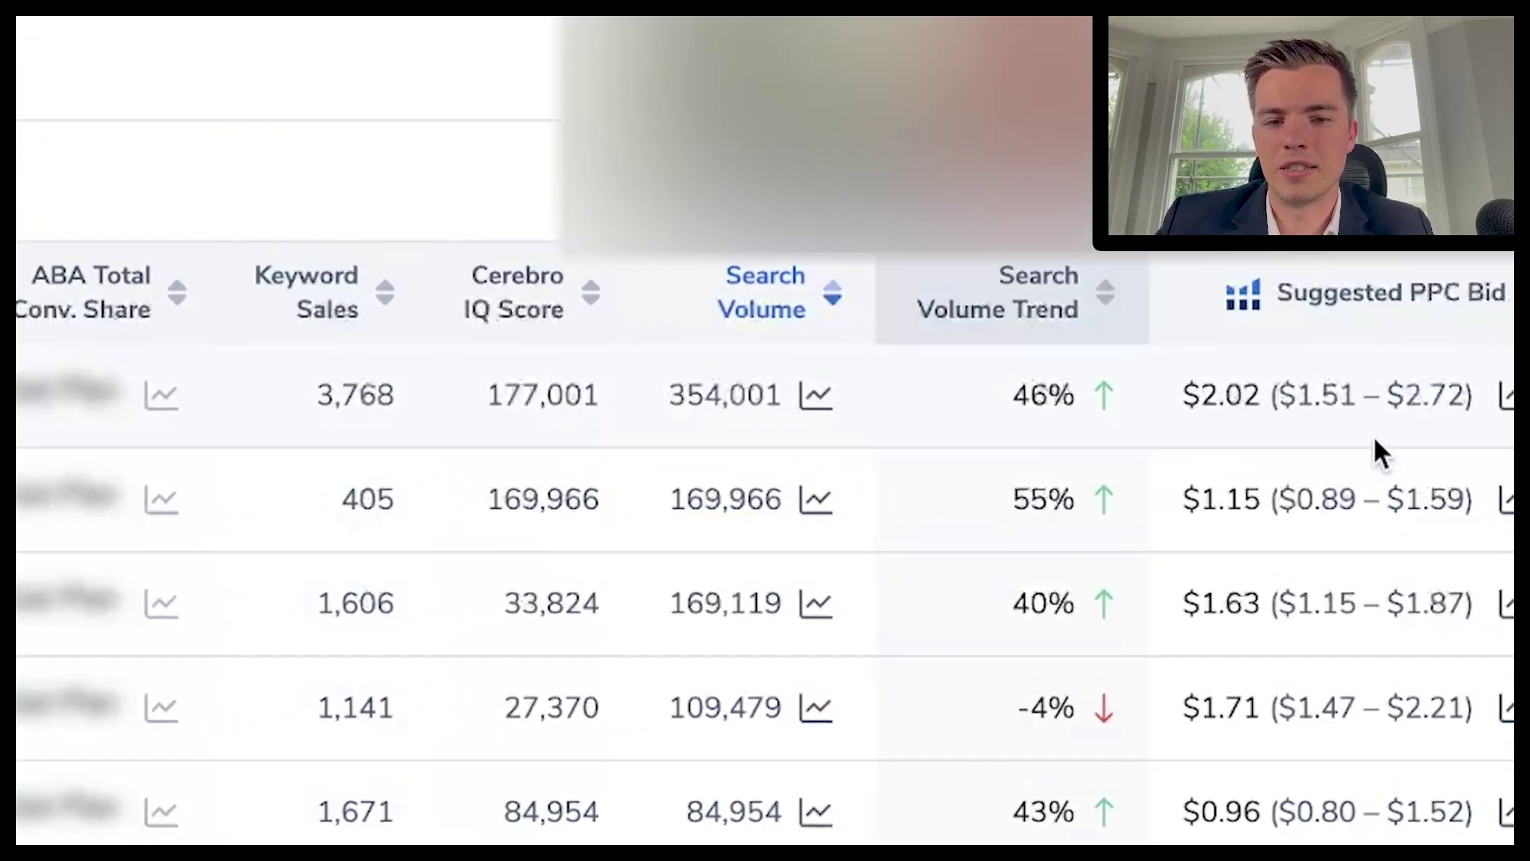
pyautogui.moveTo(1451, 406)
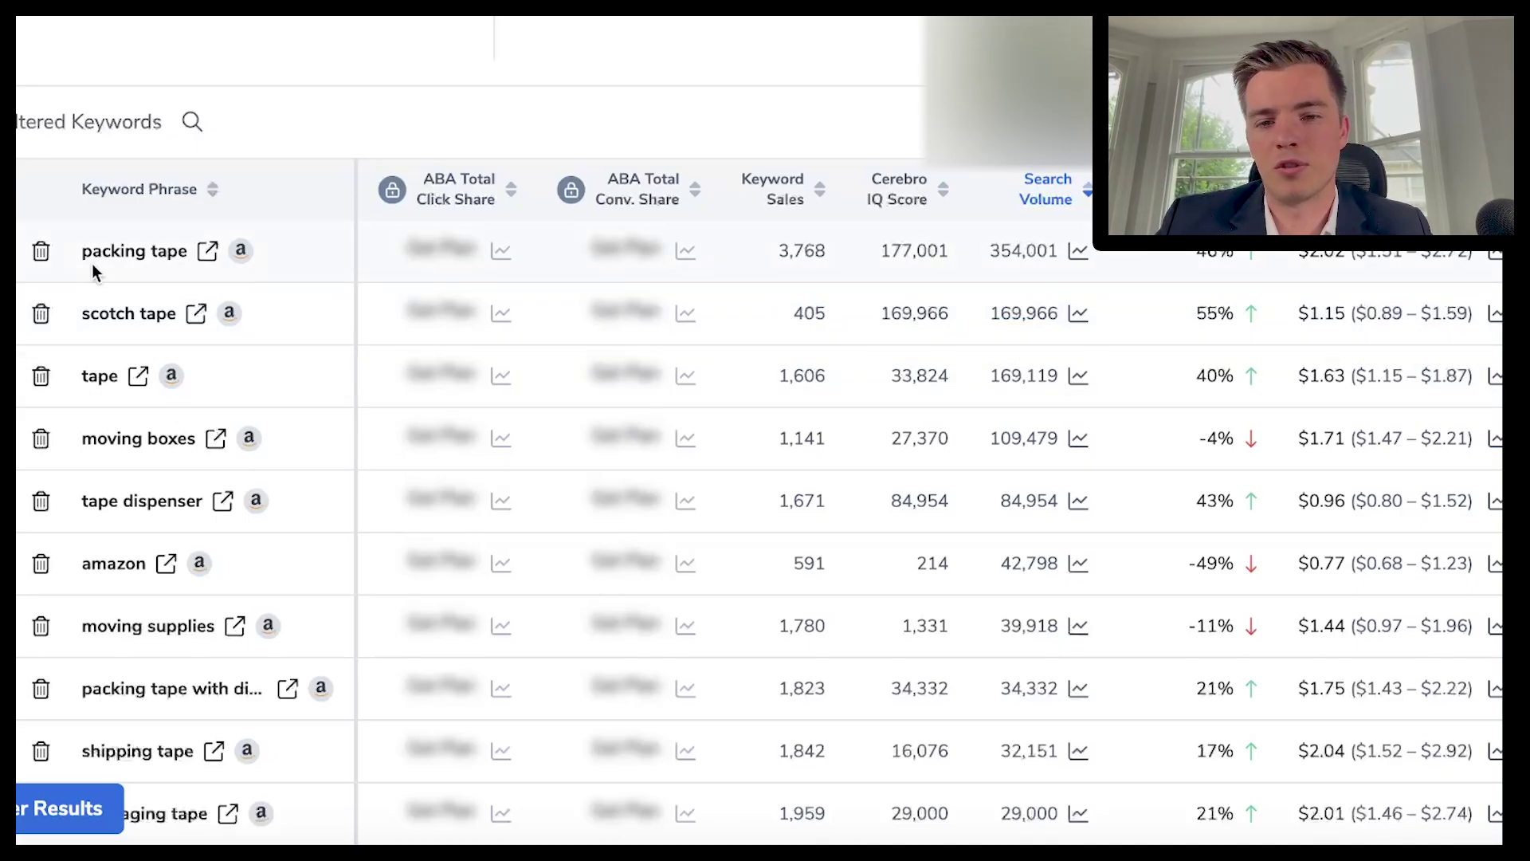
pyautogui.moveTo(103, 377)
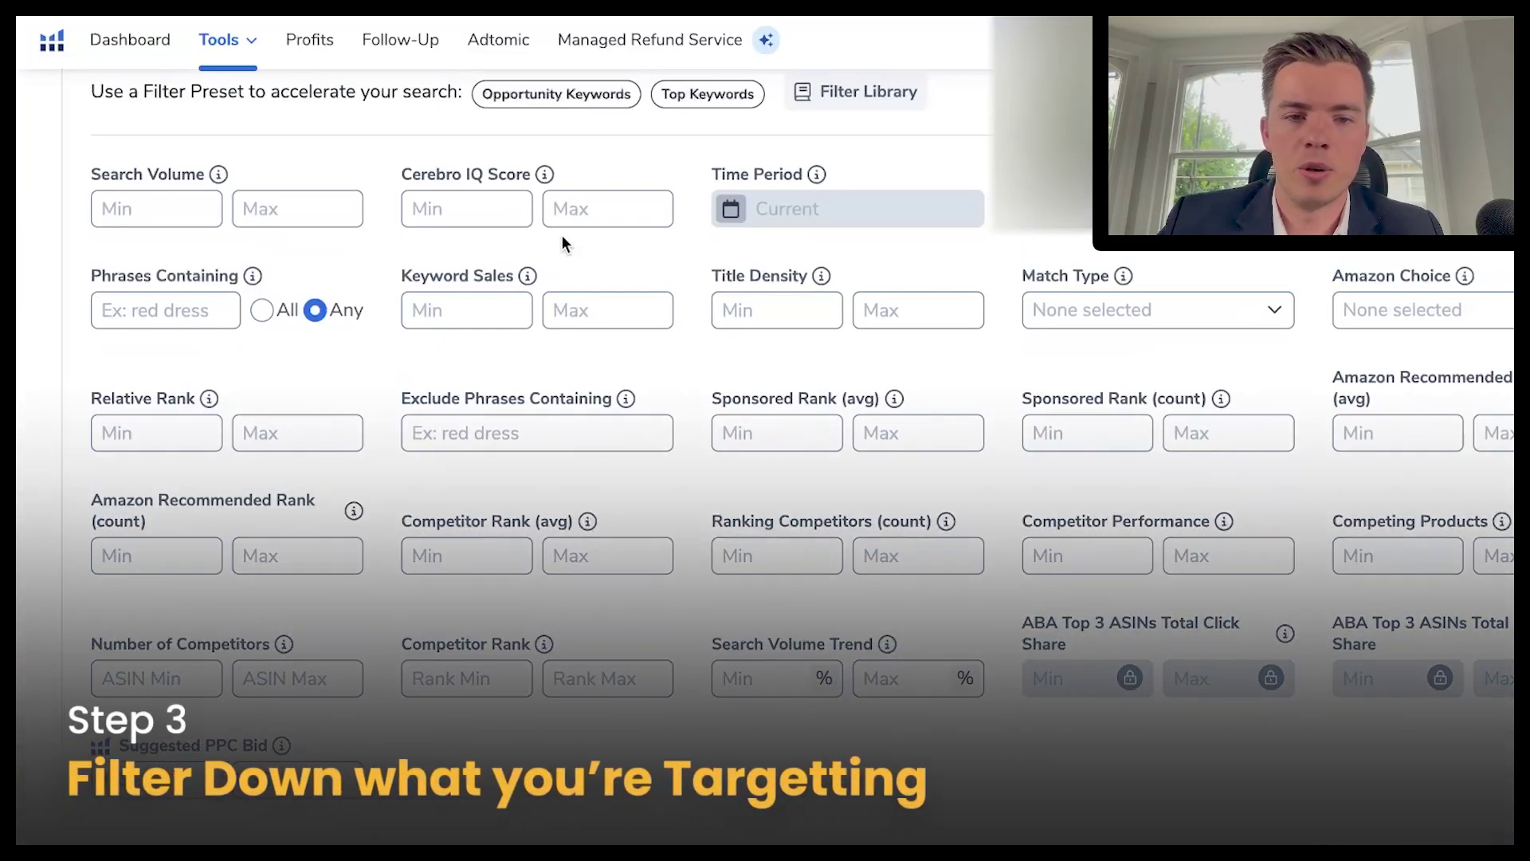
# Step: Set the Search Volume filter minimum to 10000, leaving the maximum empty
pyautogui.click(168, 199)
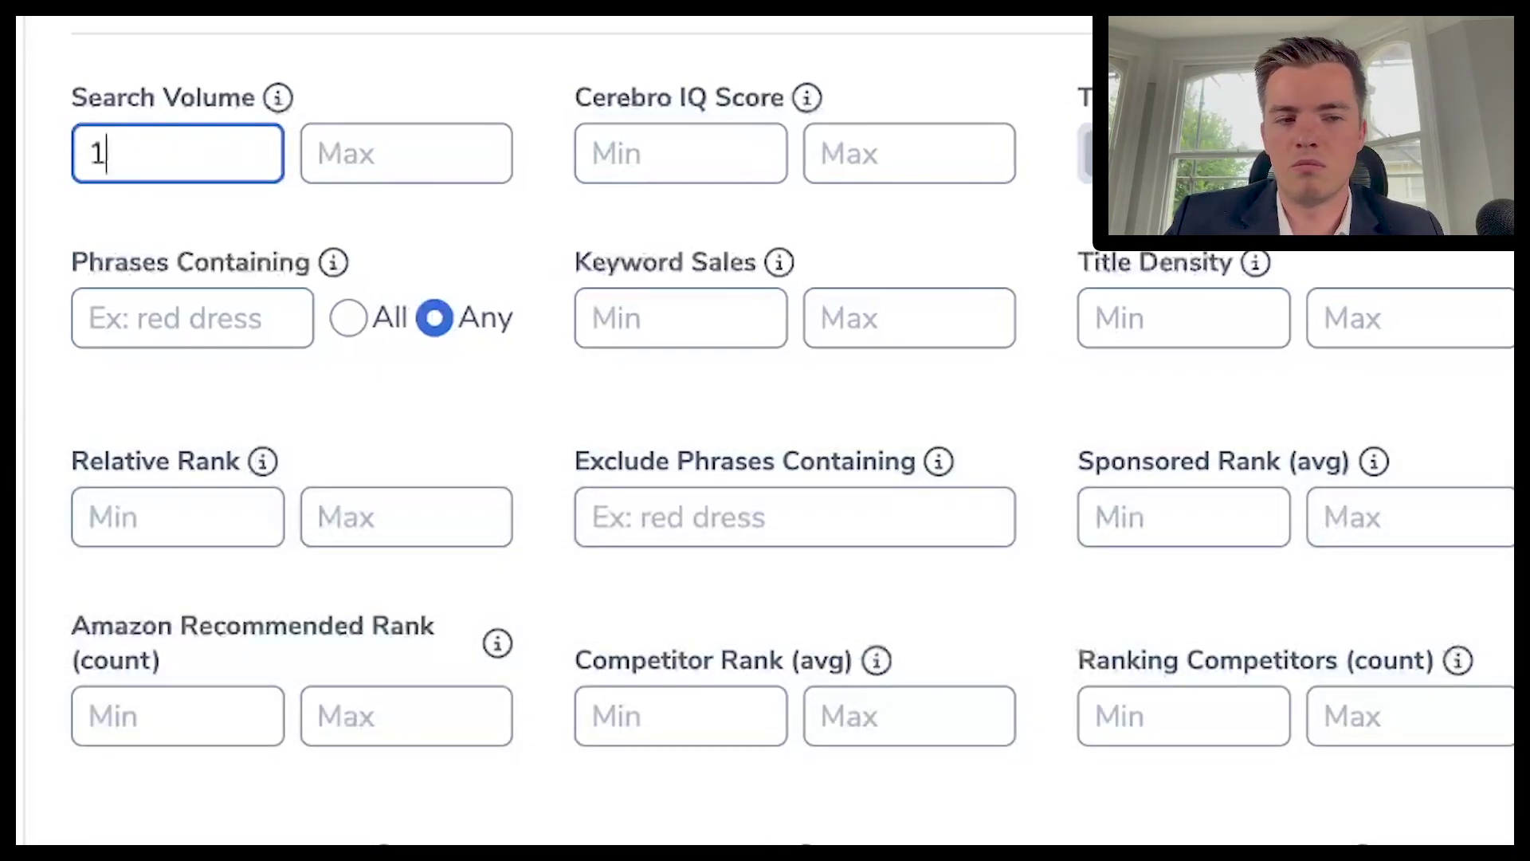
pyautogui.click(428, 134)
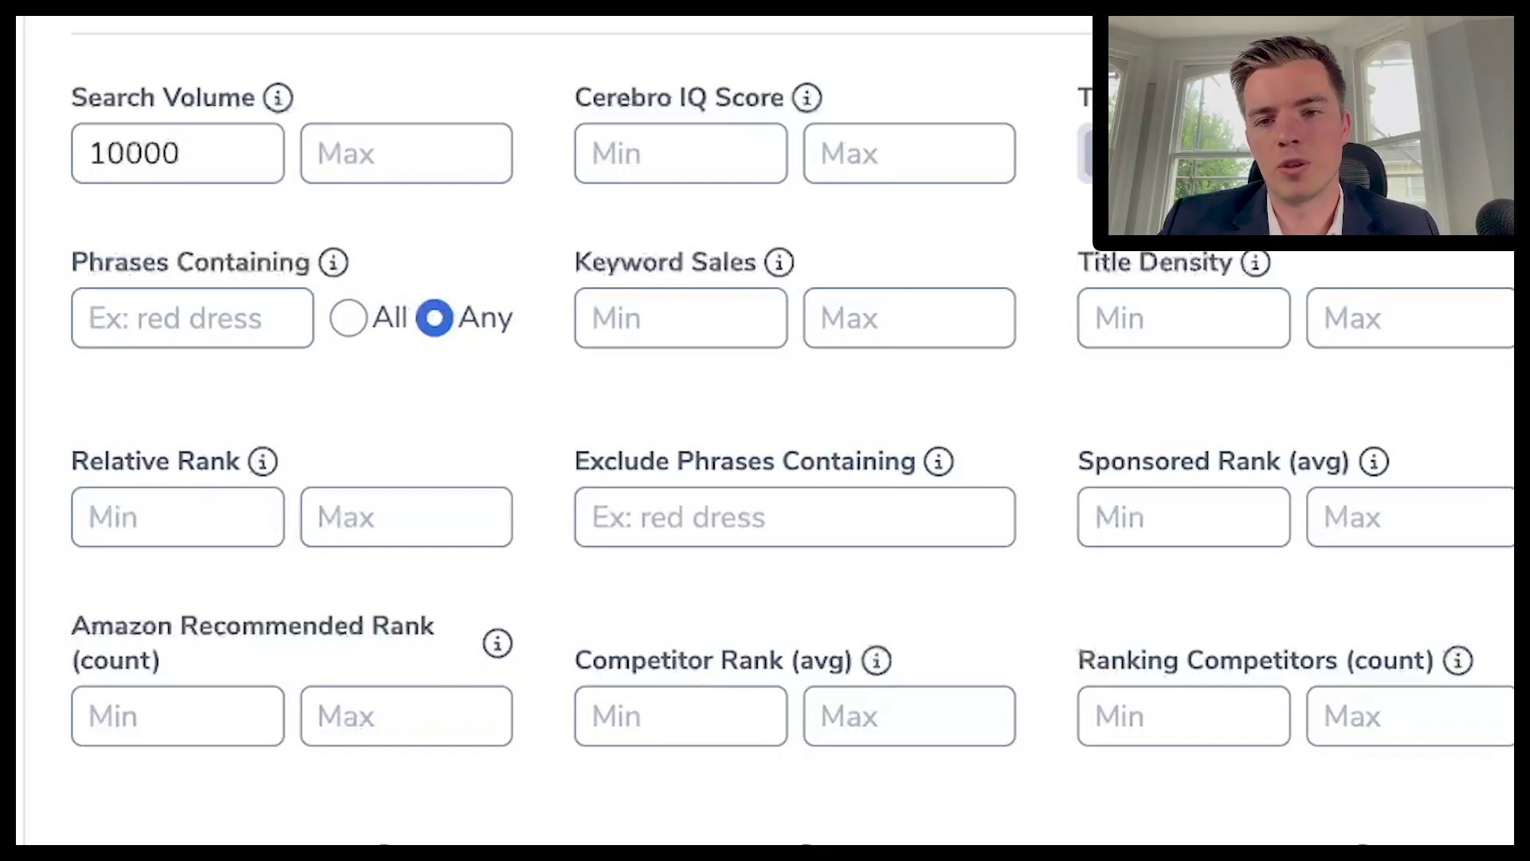
pyautogui.scroll(-15, 646, 647)
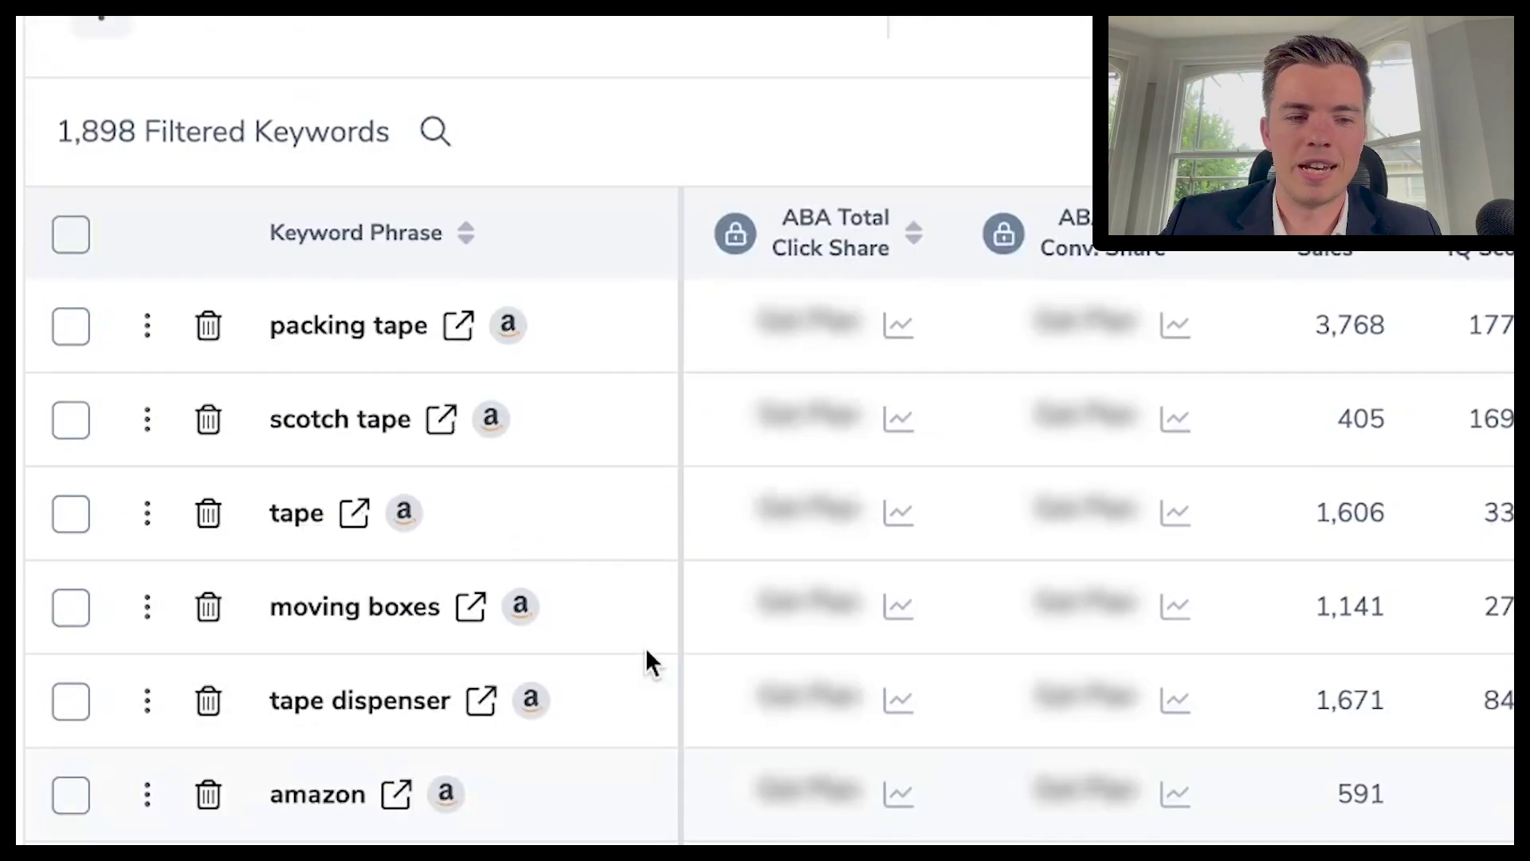
pyautogui.scroll(10, 318, 821)
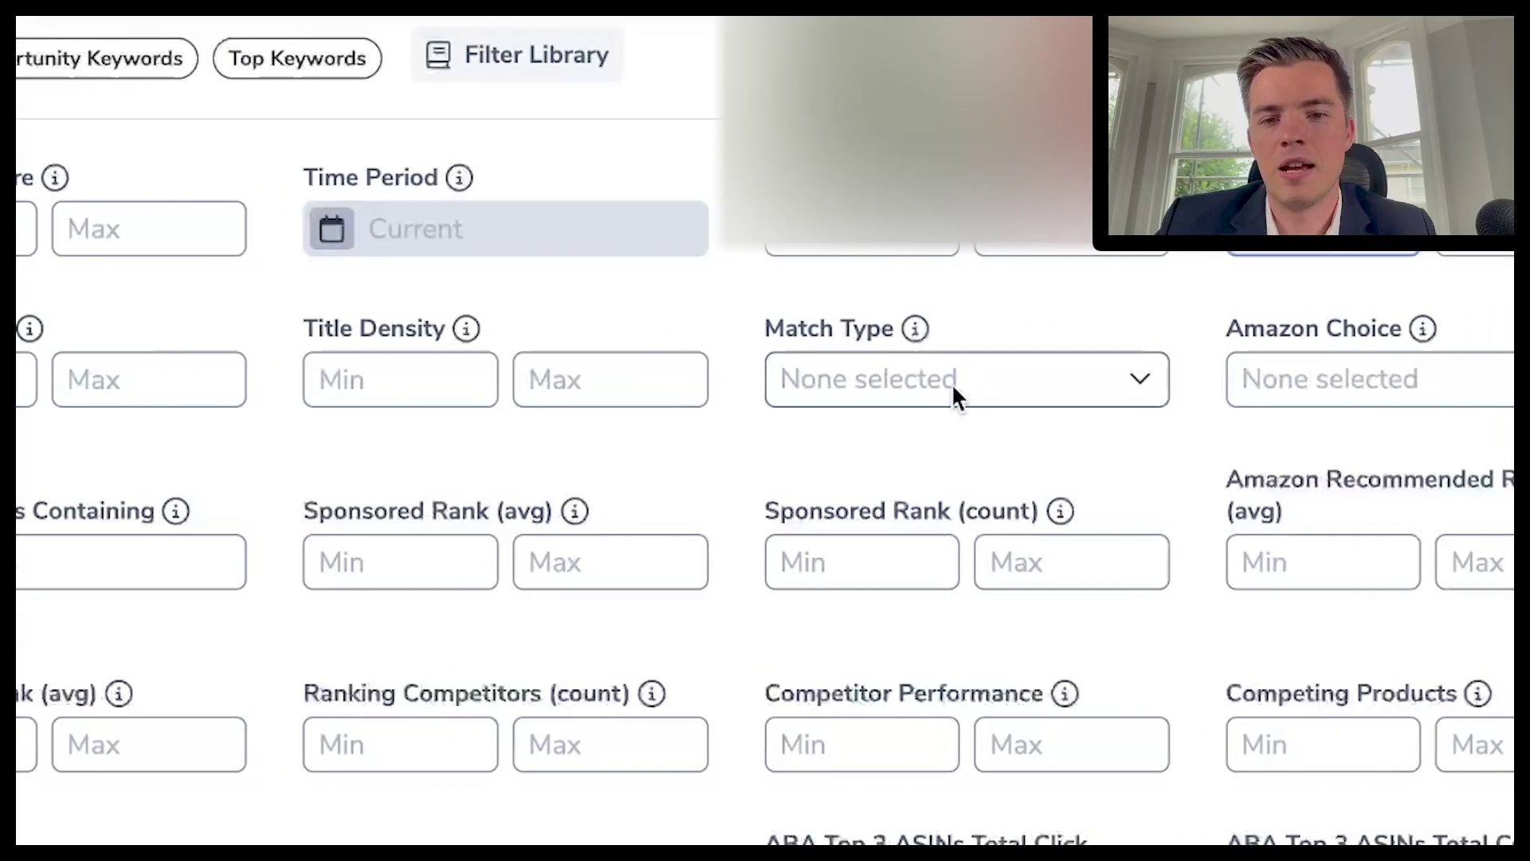
pyautogui.click(961, 390)
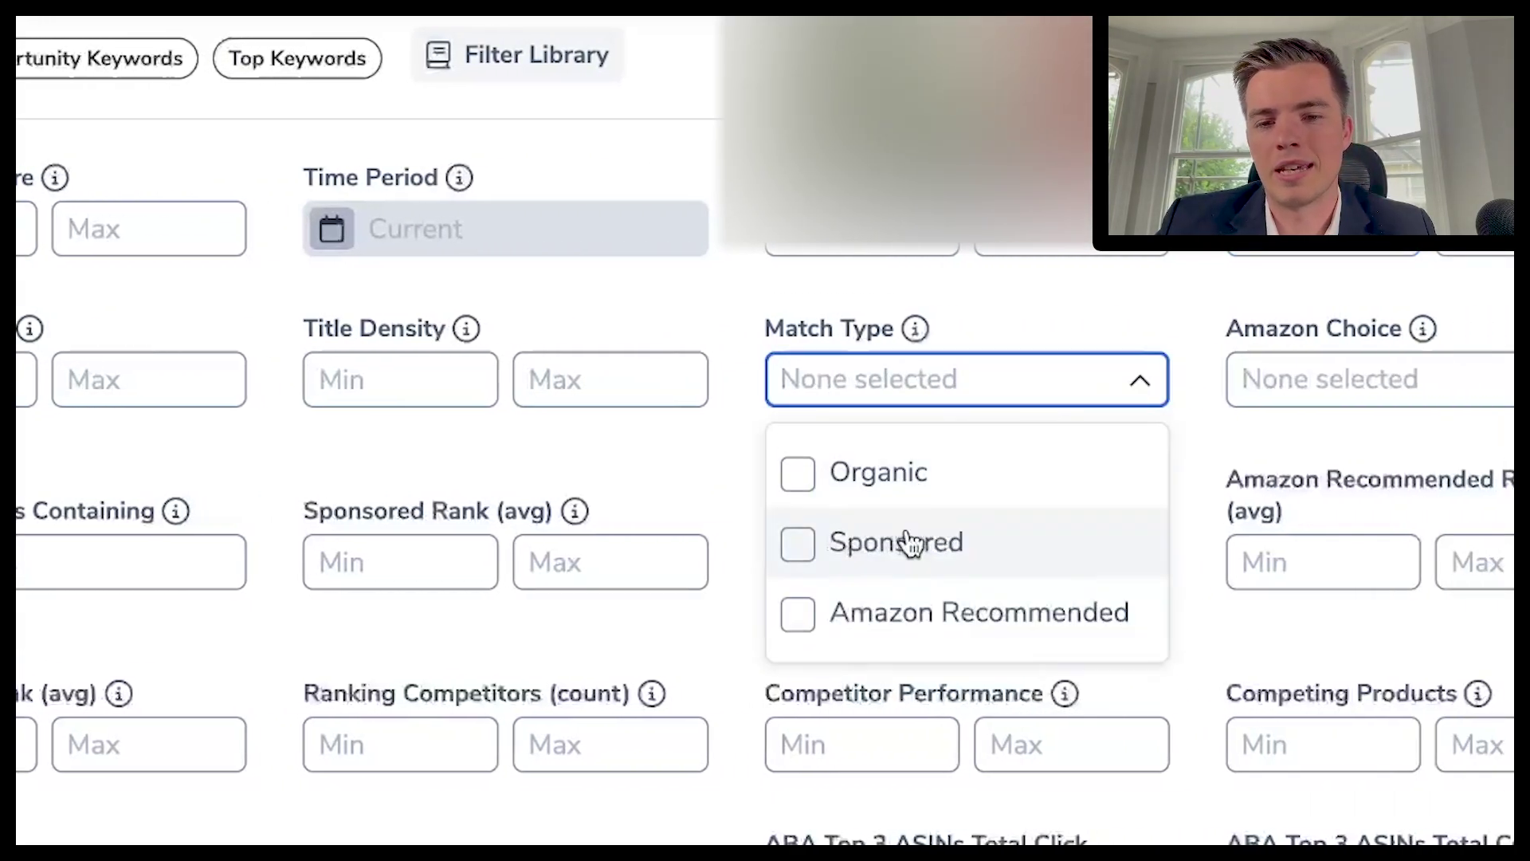
pyautogui.click(1010, 325)
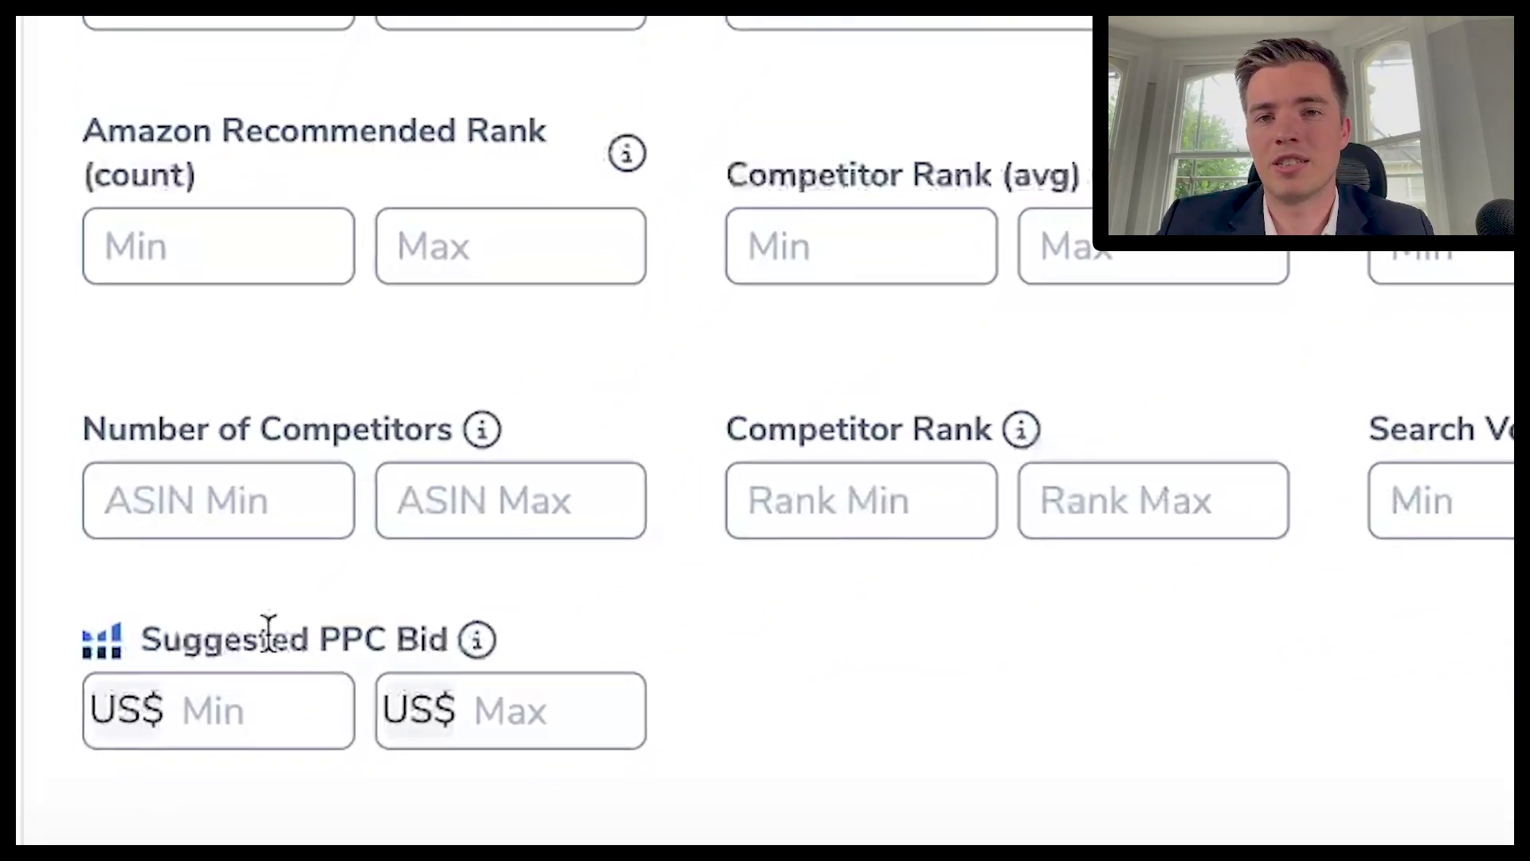
# Step: Enter US$ 1.5 as the maximum Suggested PPC Bid
pyautogui.click(556, 703)
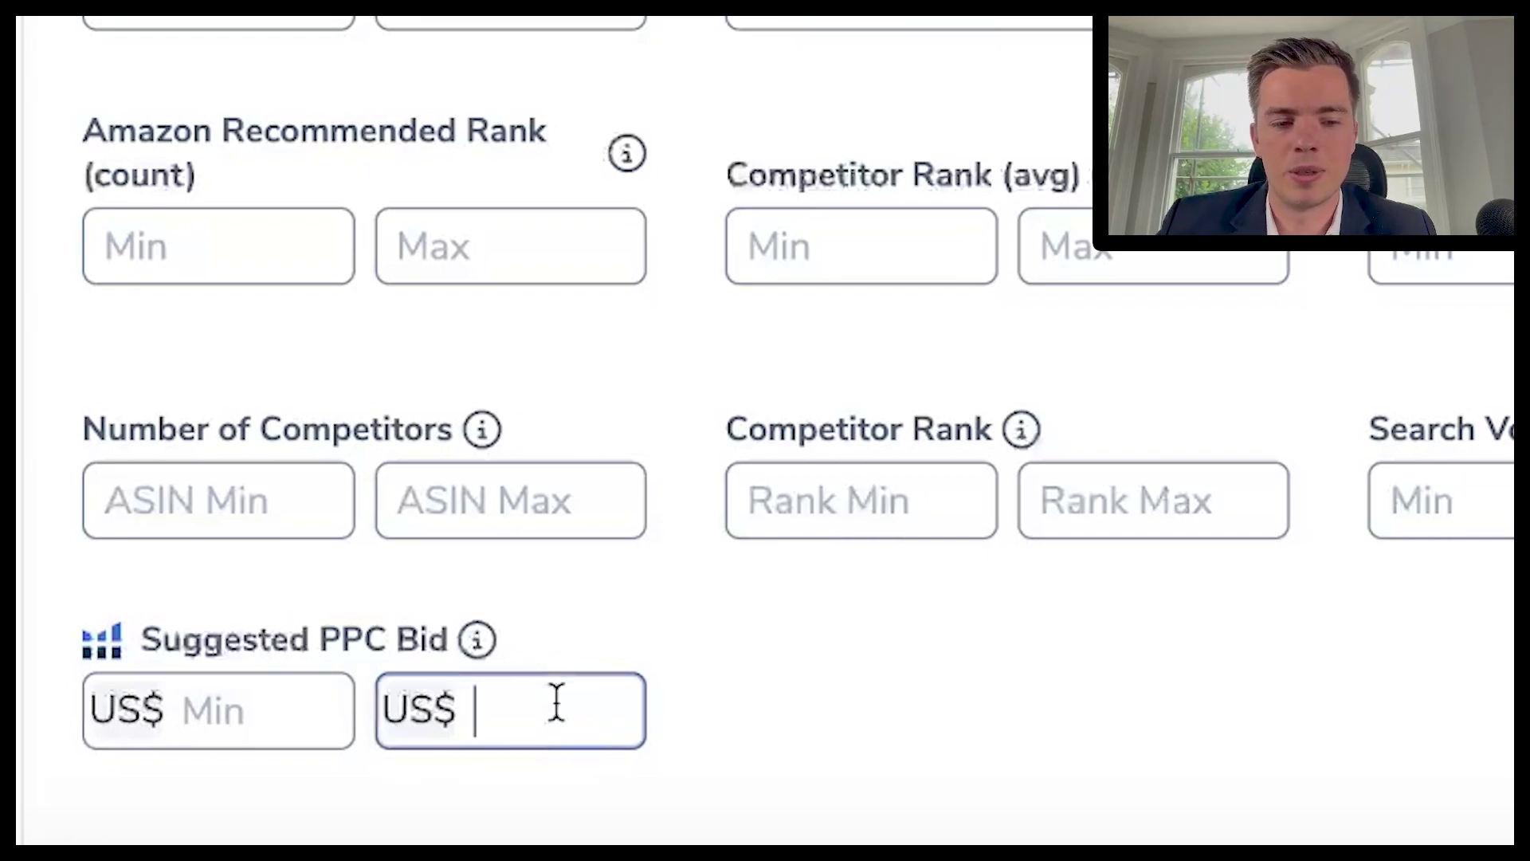
pyautogui.write('5')
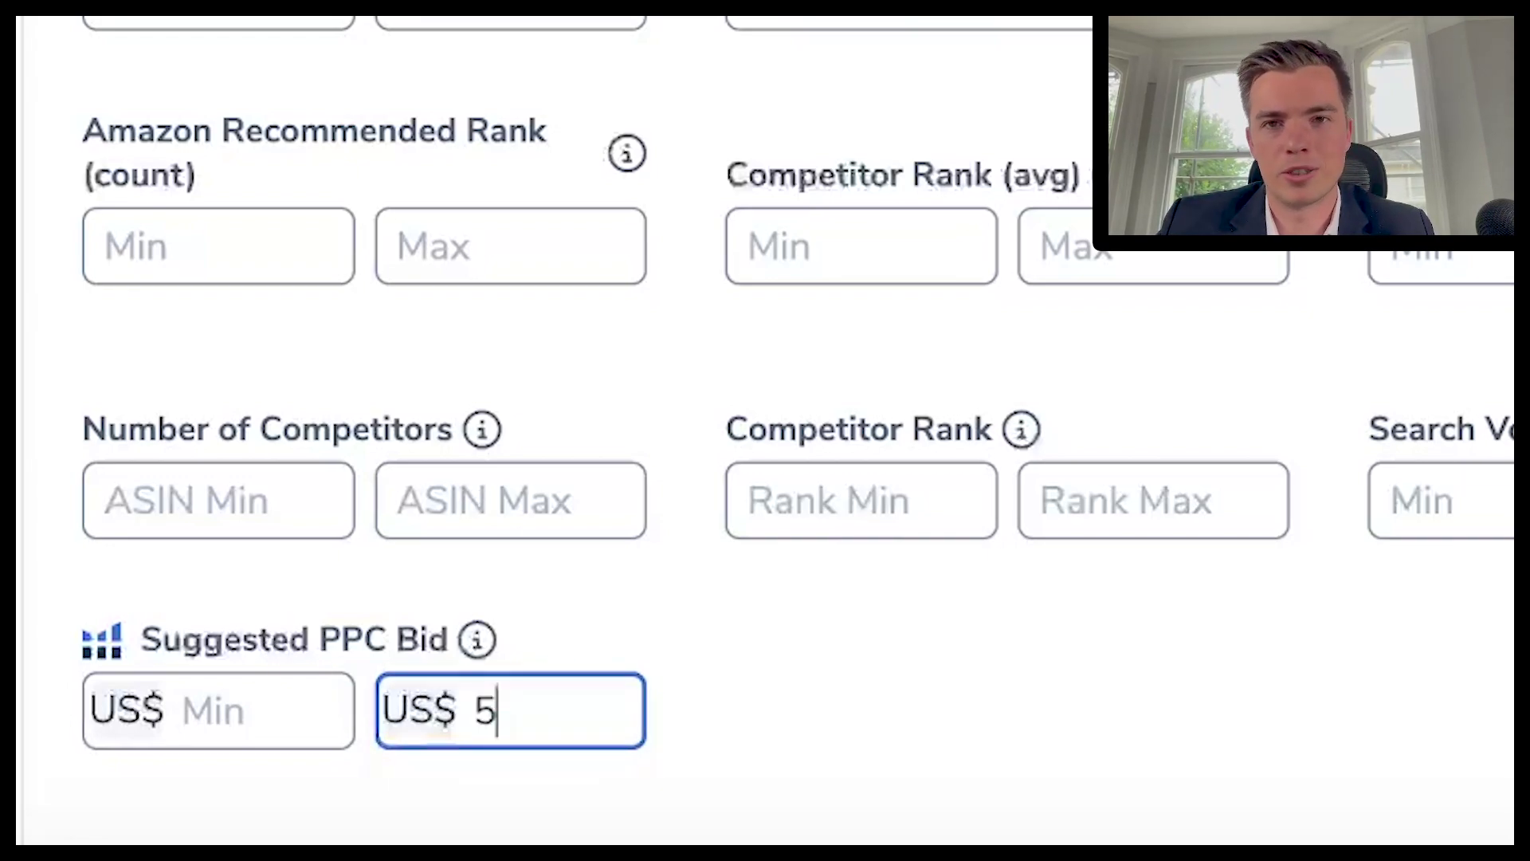
pyautogui.press('BackSpace')
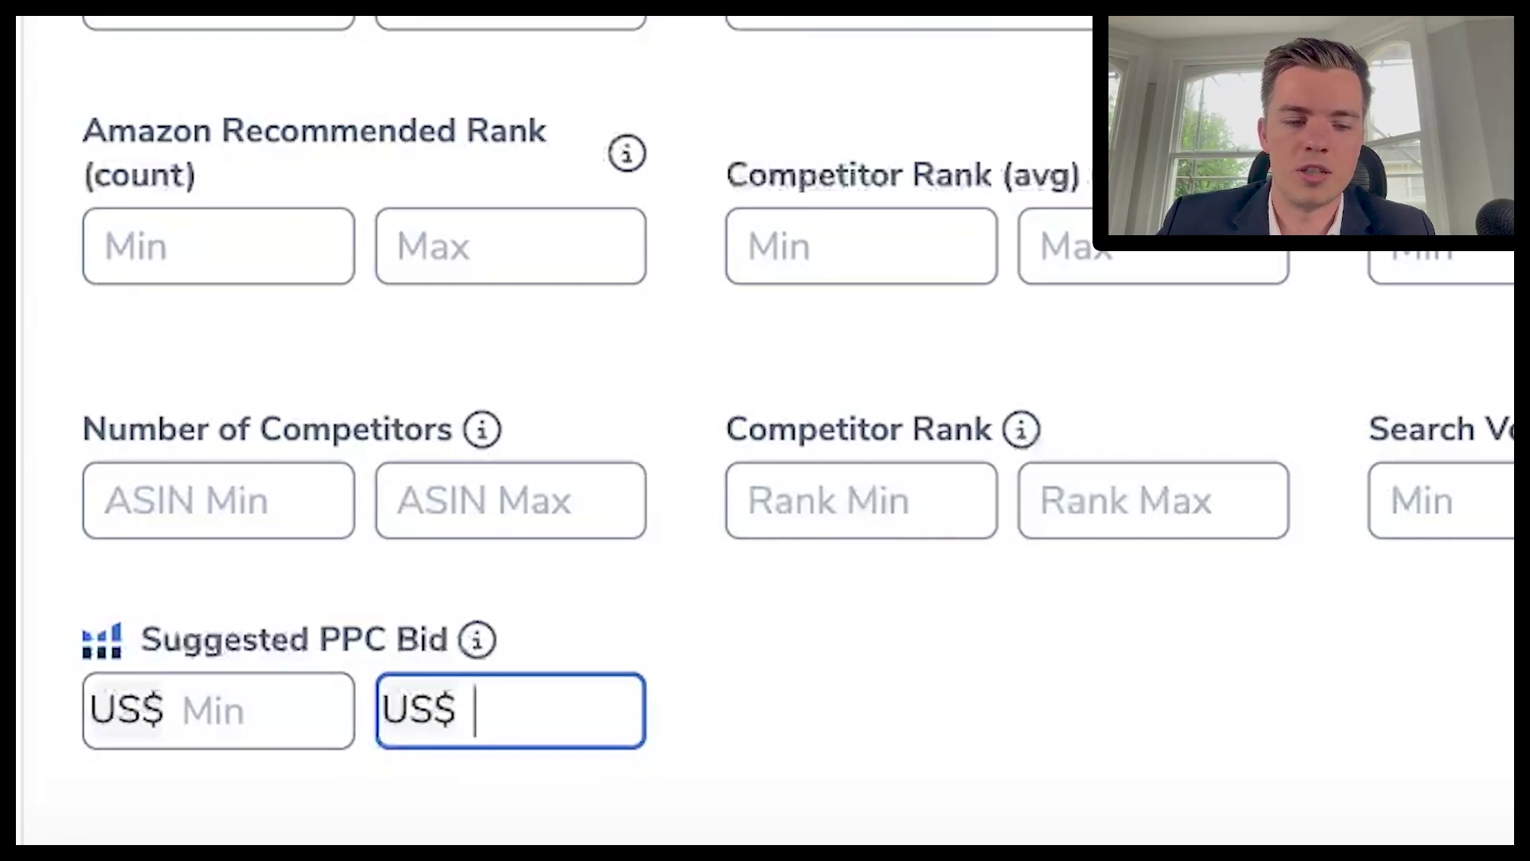
pyautogui.write('1')
pyautogui.press('BackSpace')
pyautogui.write('1.5')
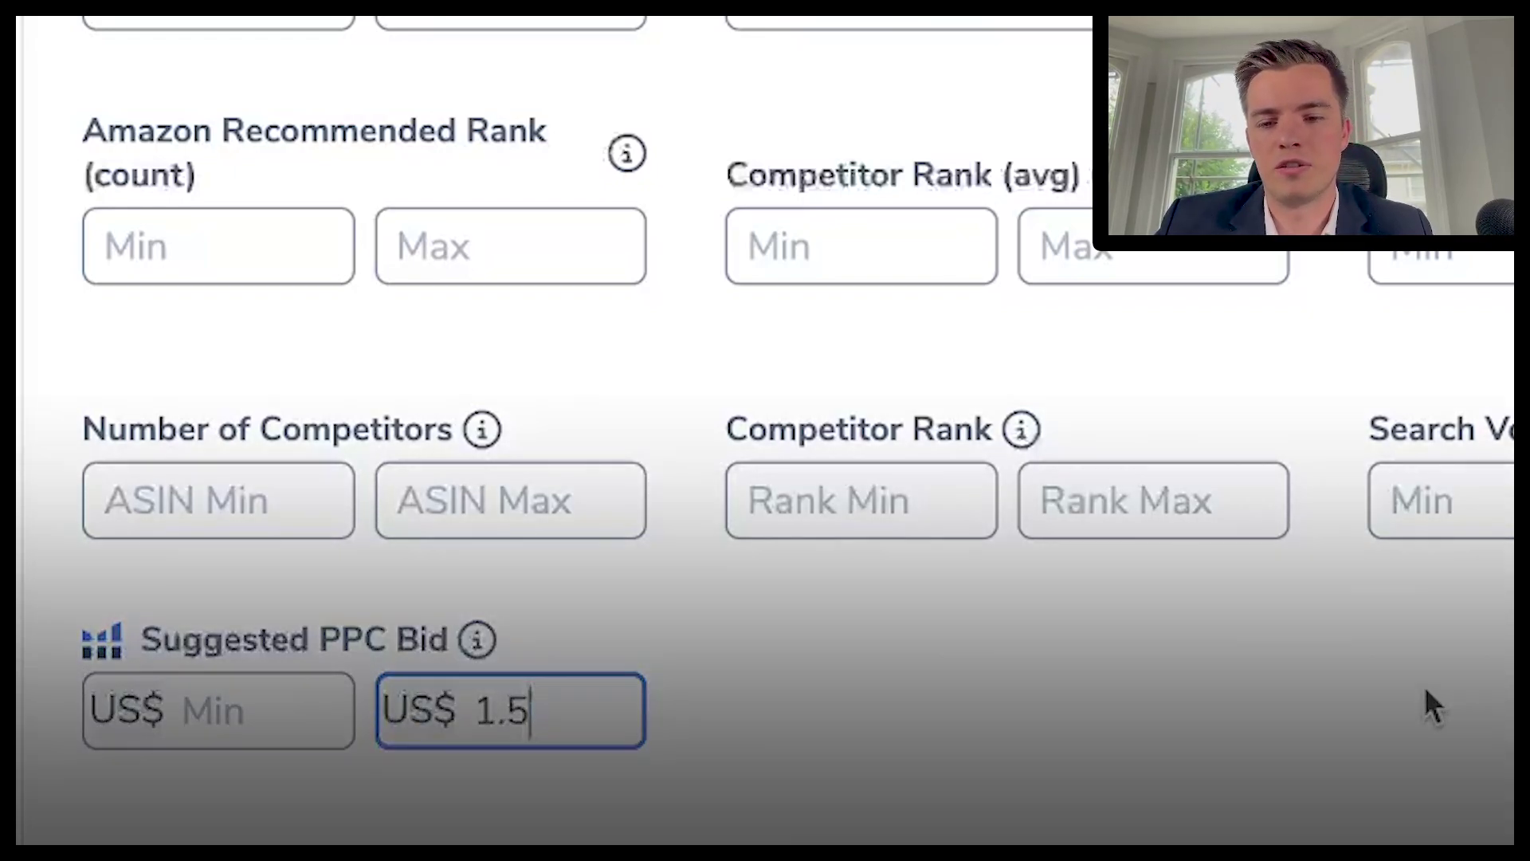
pyautogui.scroll(-5, 1423, 686)
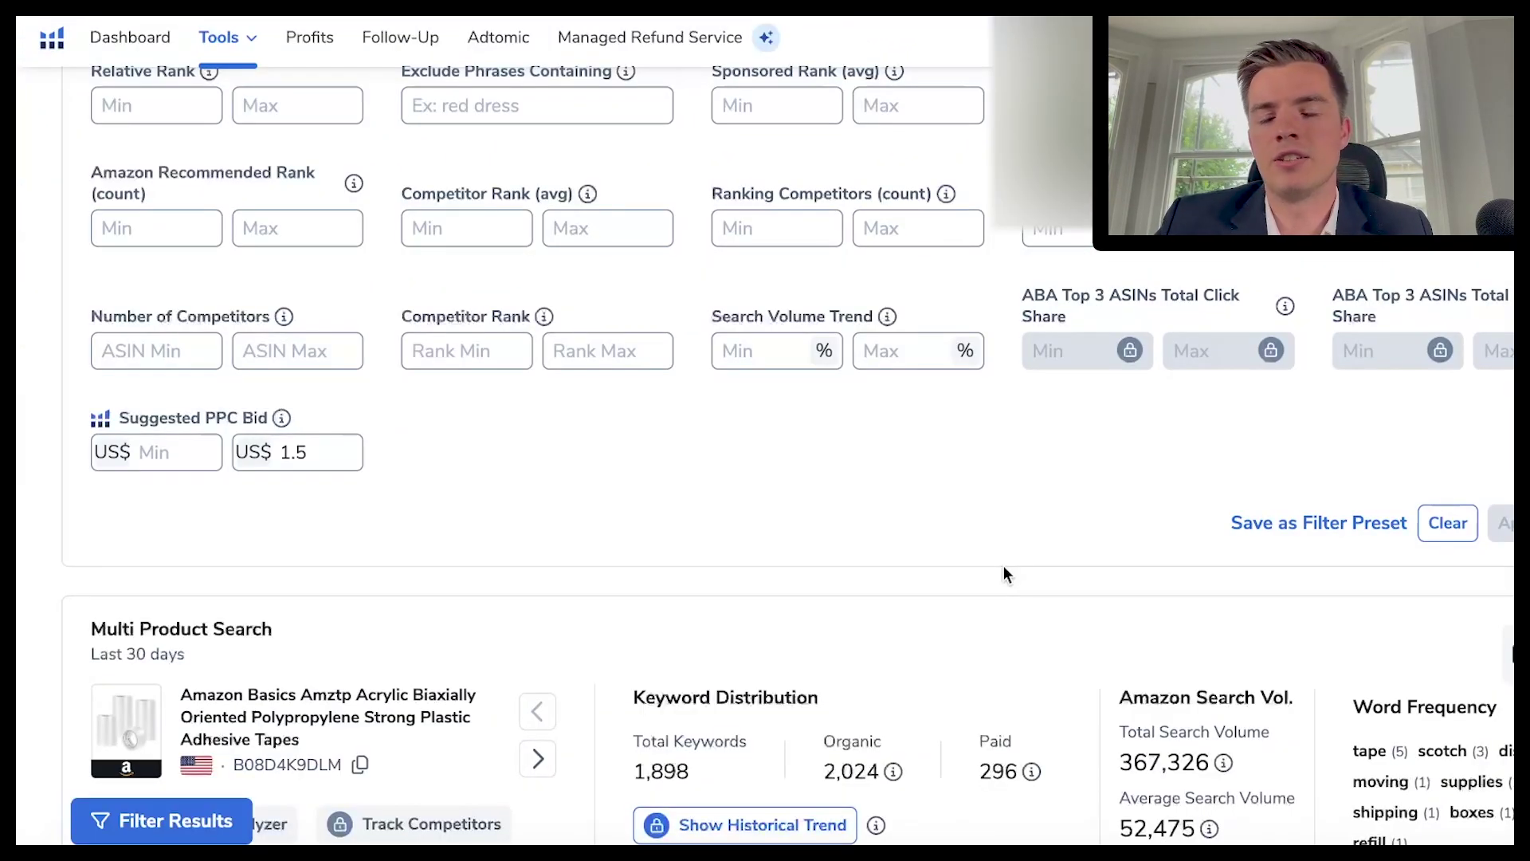
# Step: Scroll to the 7 filtered keywords and open scotch tape's search volume chart
pyautogui.scroll(-2, 1003, 574)
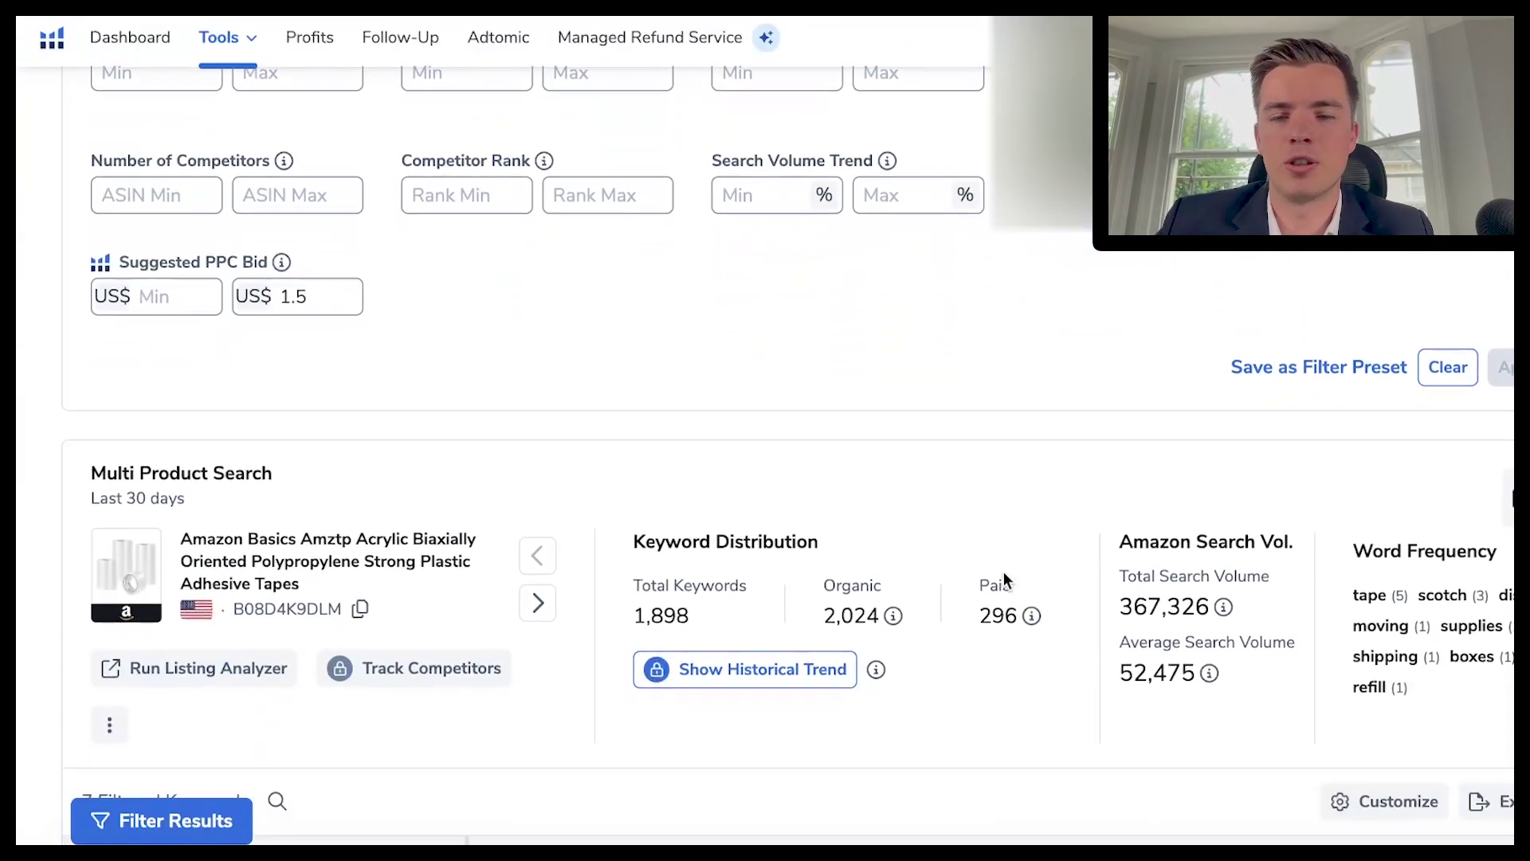
pyautogui.scroll(-5, 1002, 572)
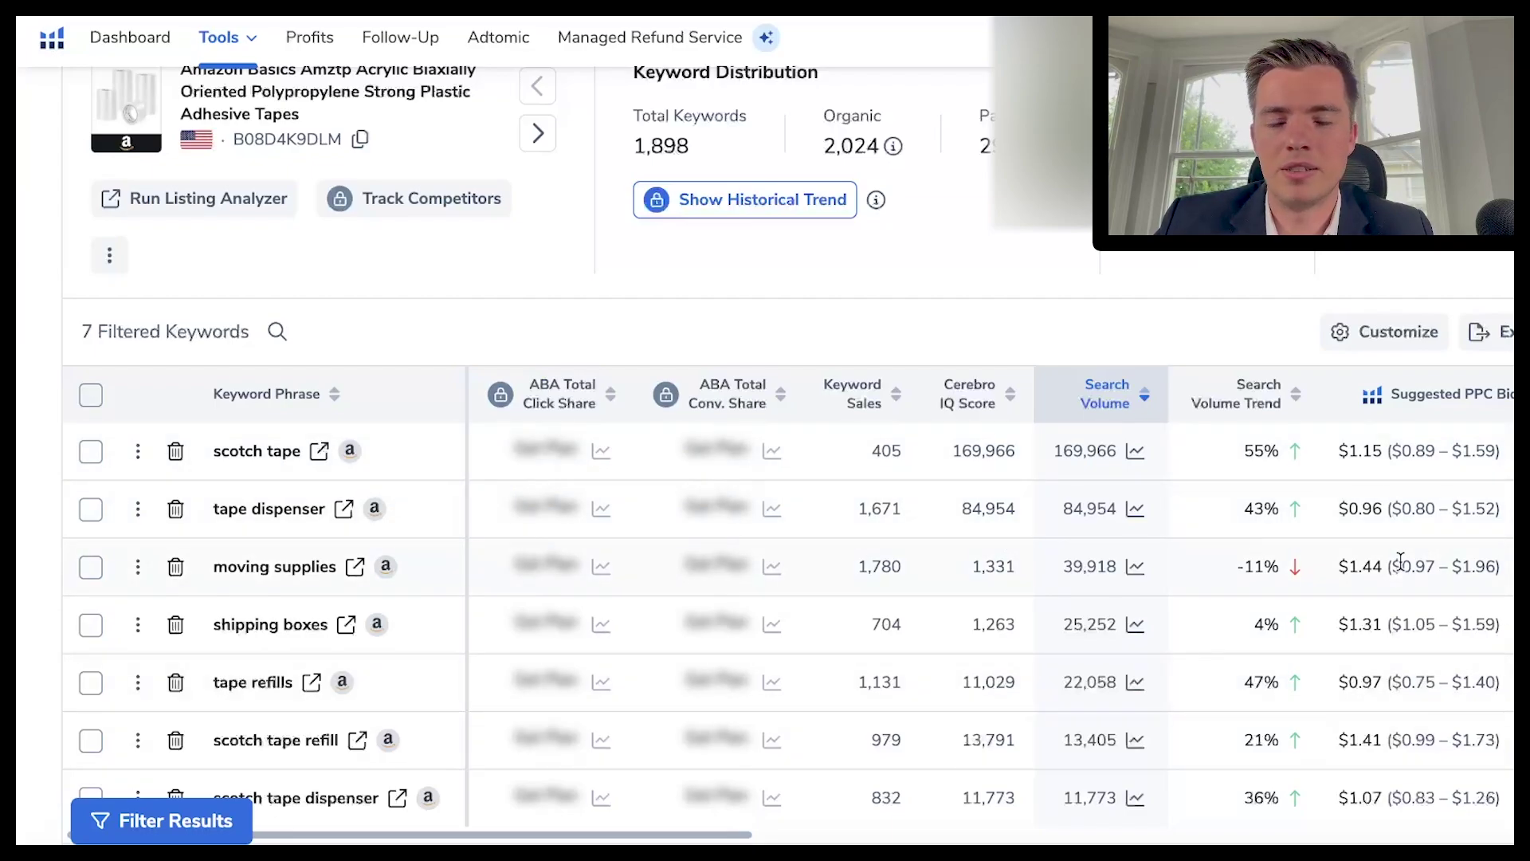
pyautogui.moveTo(1401, 558)
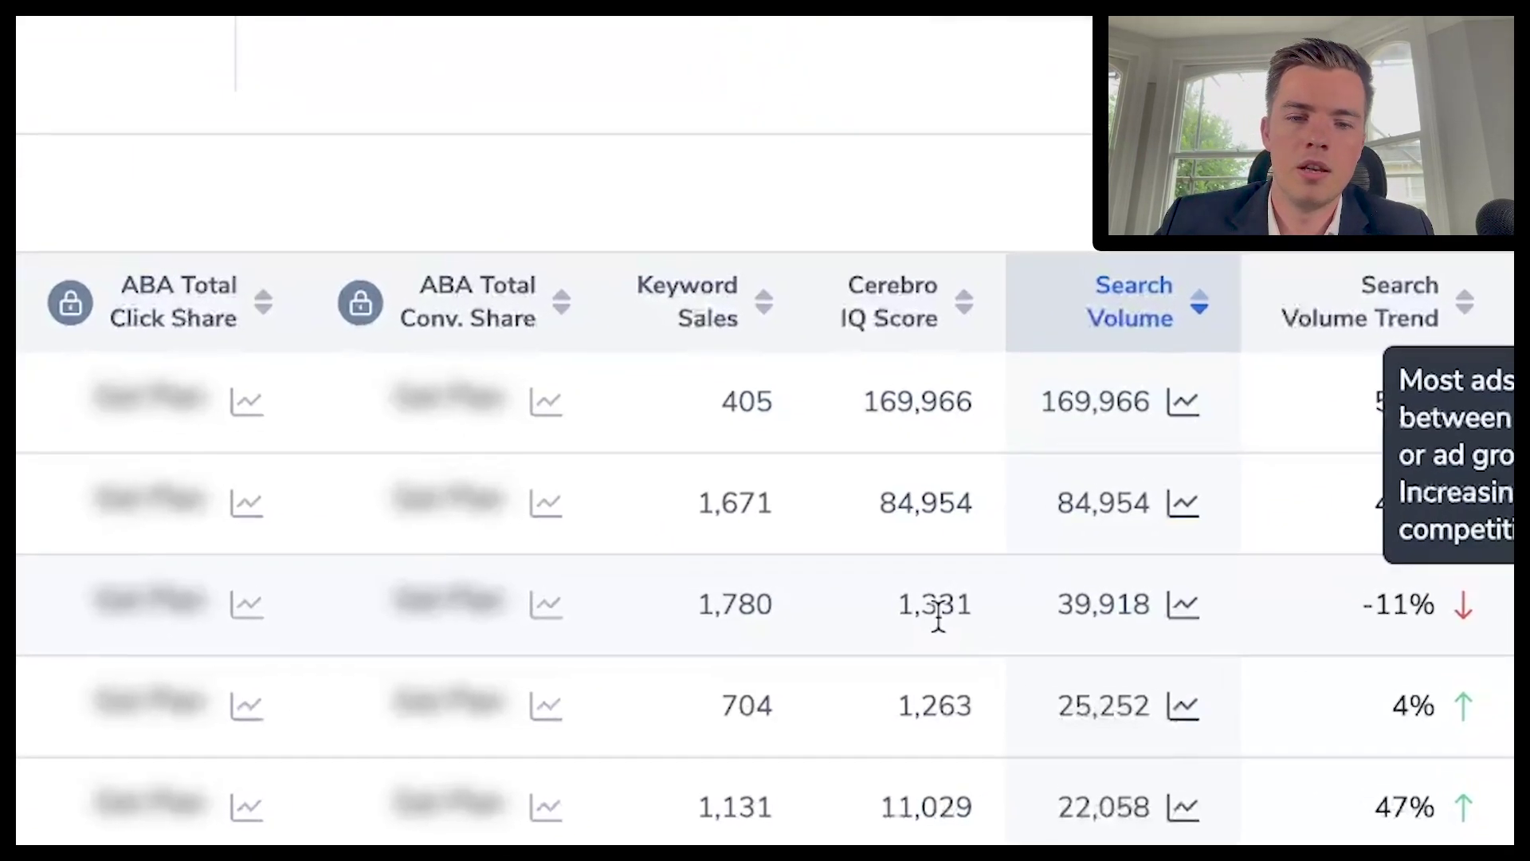
pyautogui.click(1179, 399)
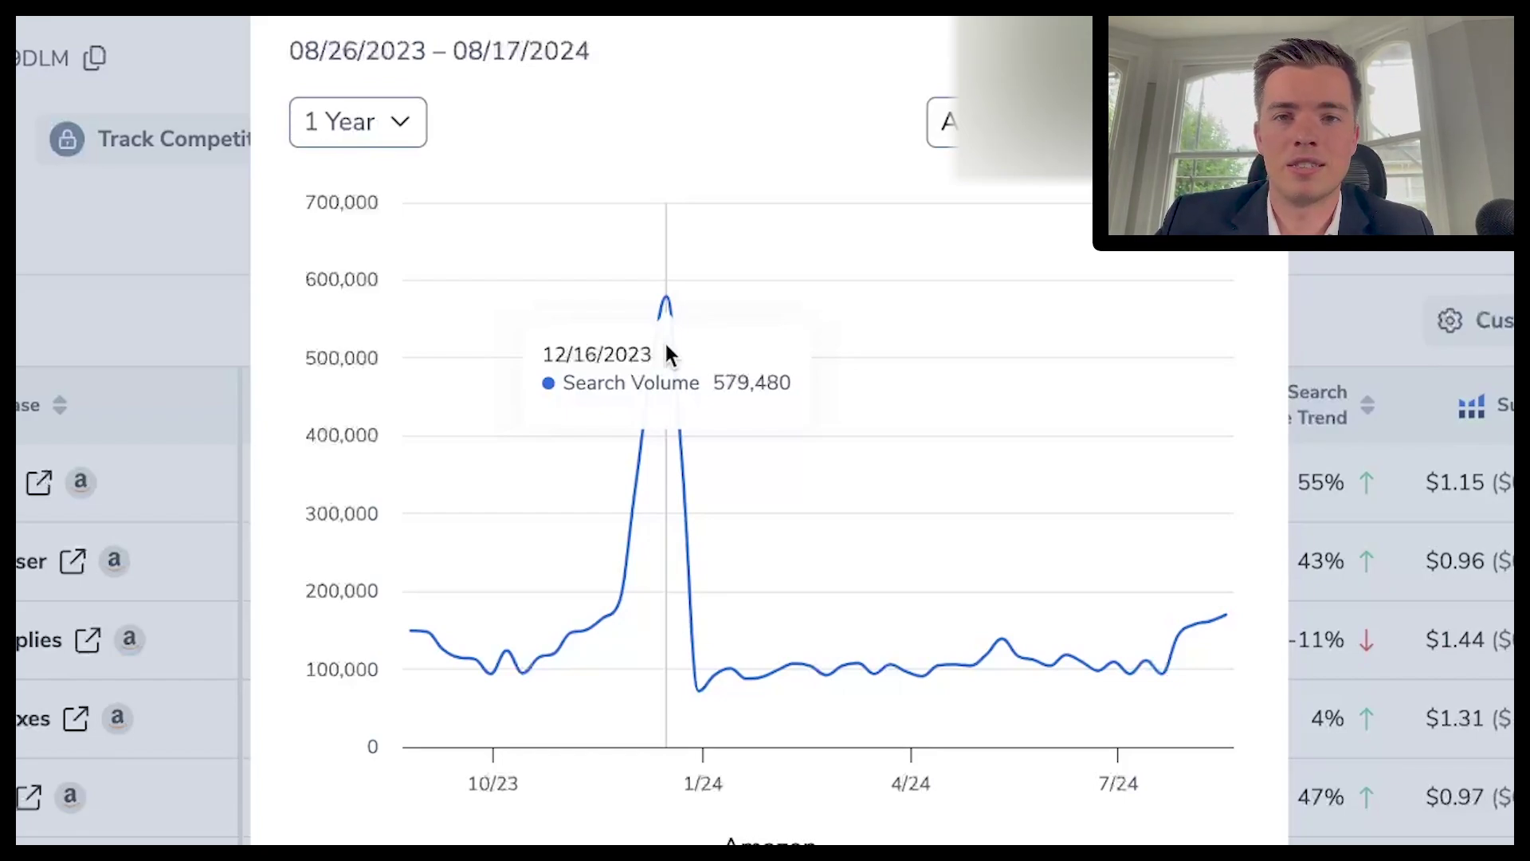
# Step: Switch the scotch tape chart to All time, then view the moving supplies chart
pyautogui.click(372, 122)
pyautogui.click(355, 399)
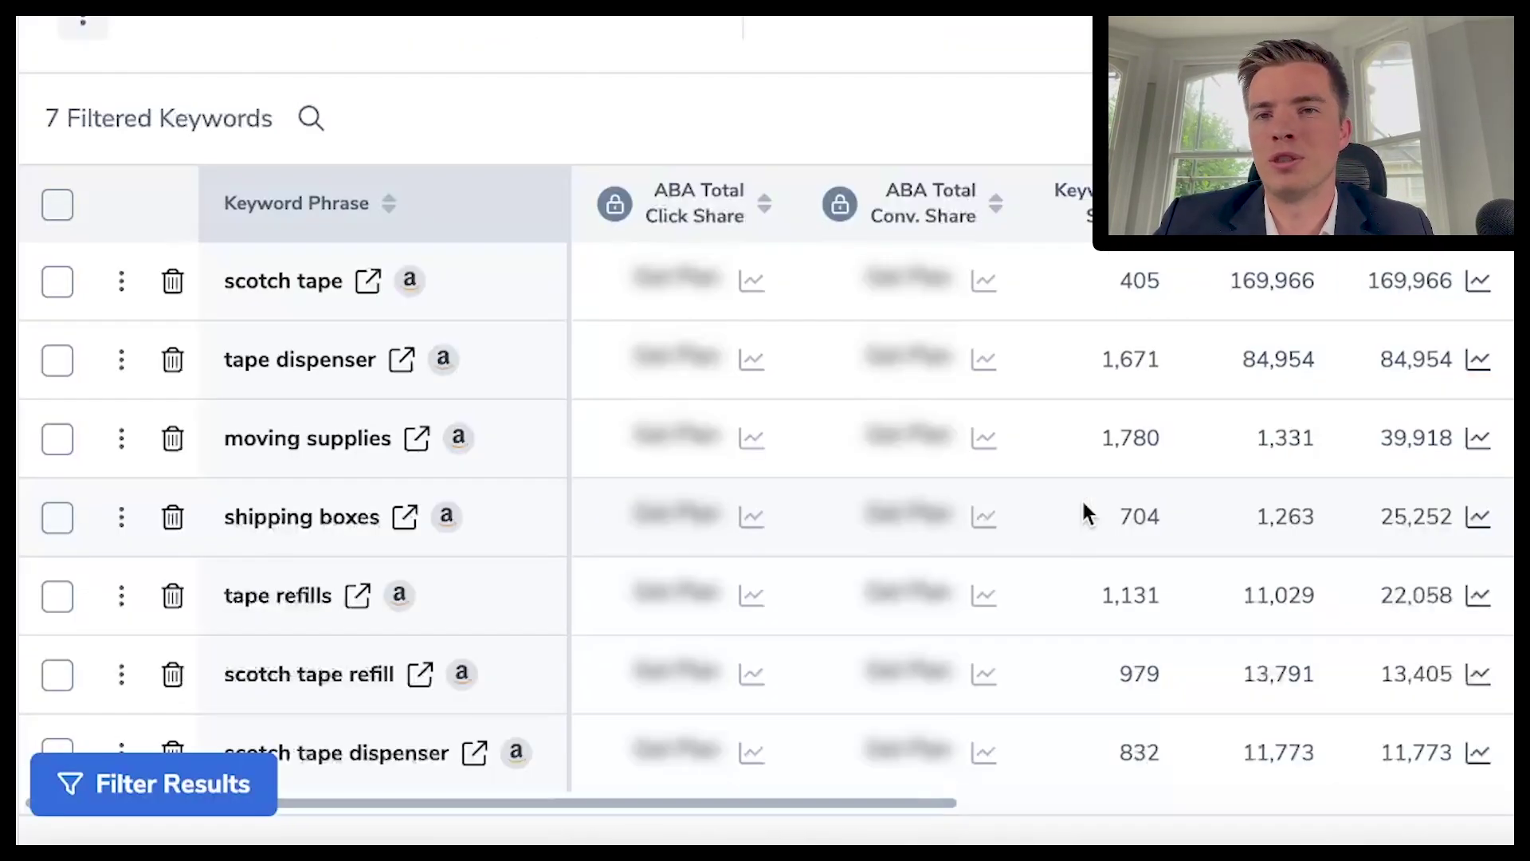
pyautogui.click(1478, 437)
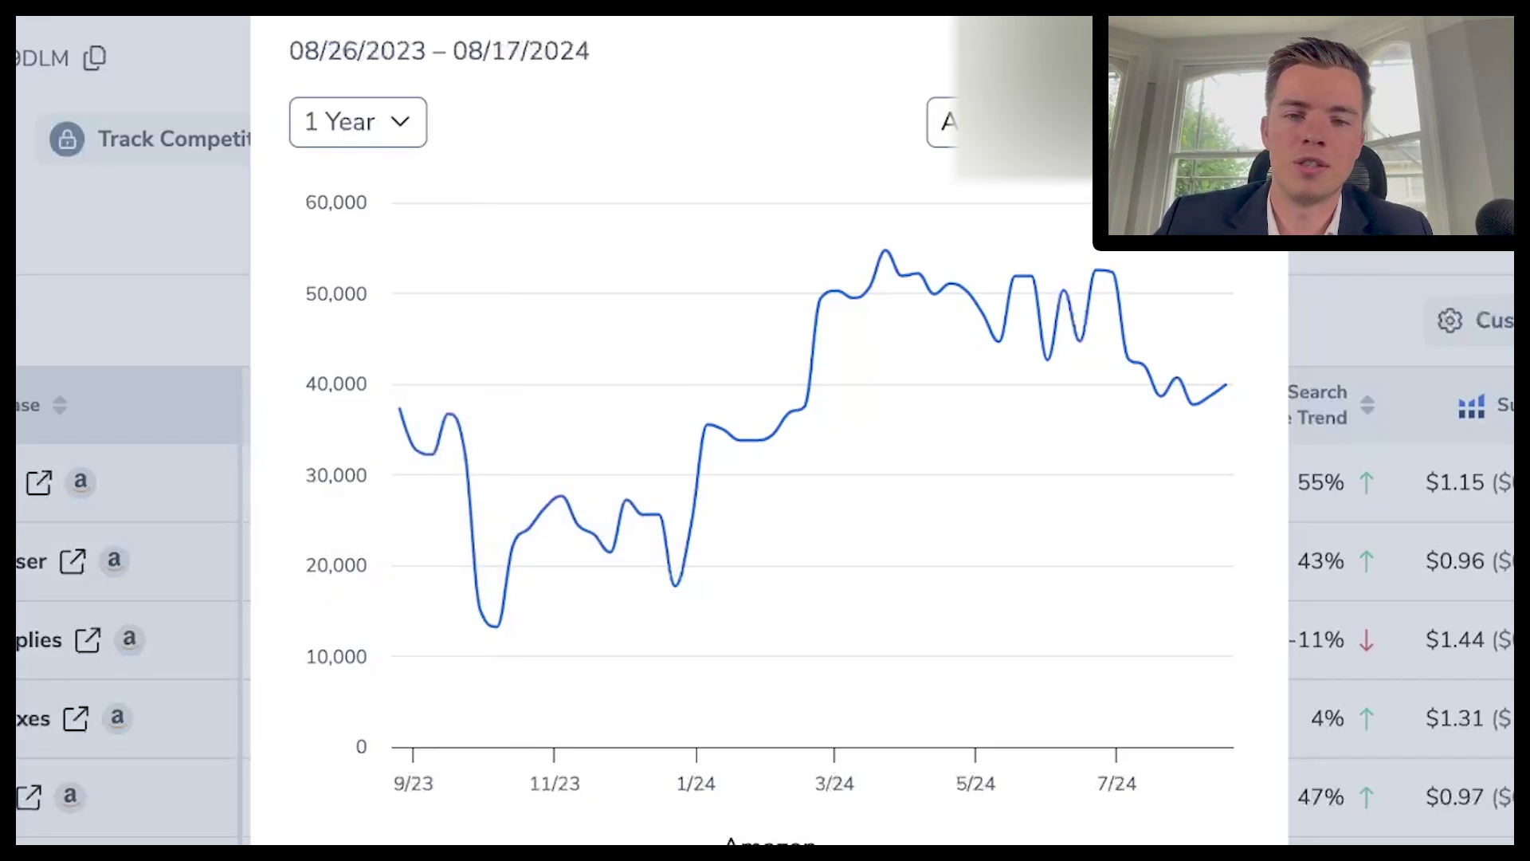
# Step: Close the chart and scroll back up to the filter settings
pyautogui.click(239, 747)
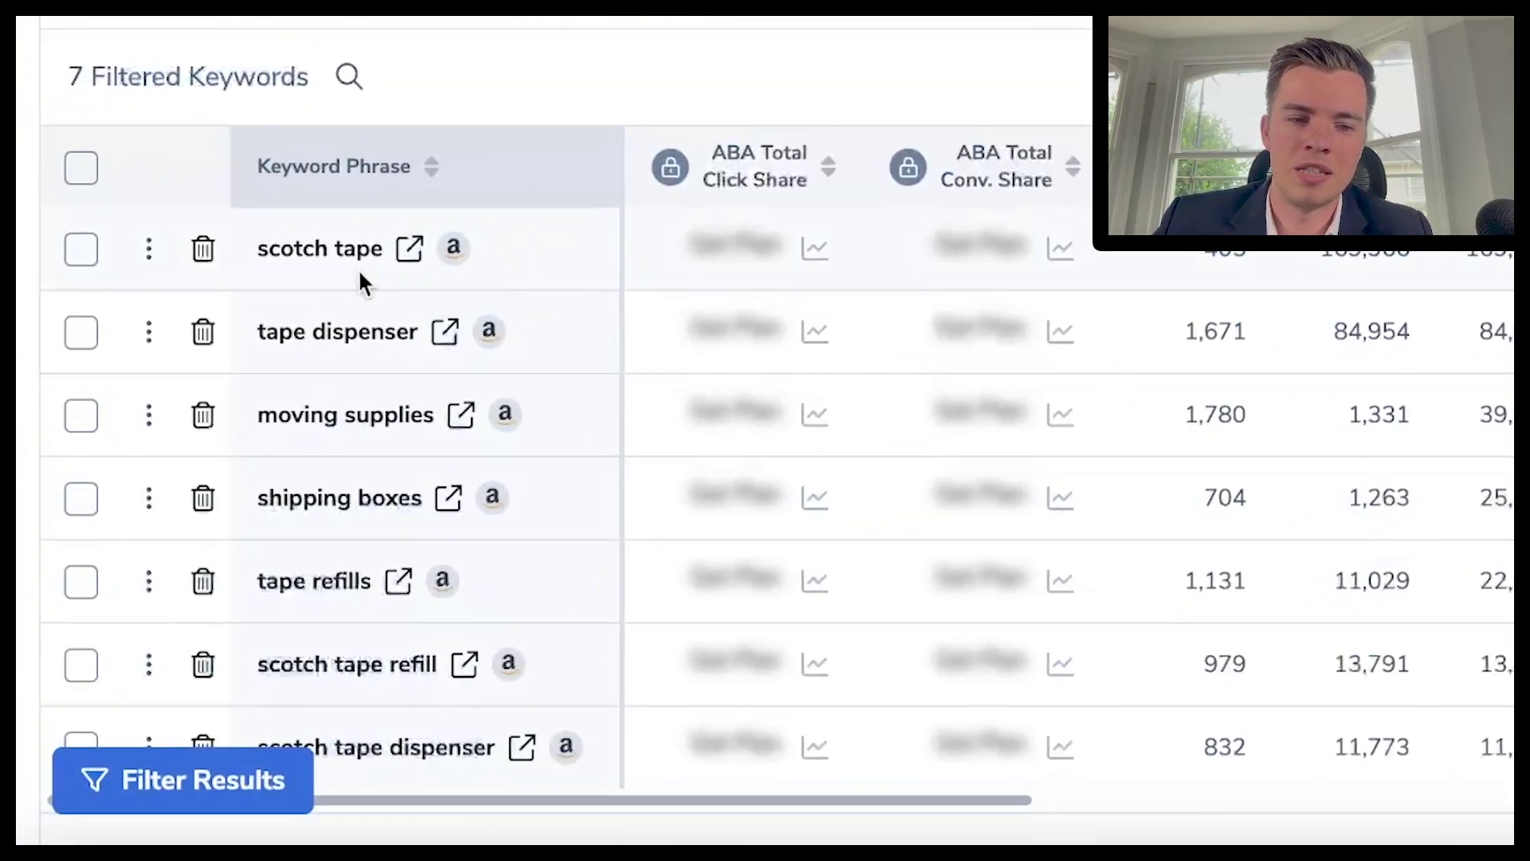
pyautogui.scroll(-3, 376, 263)
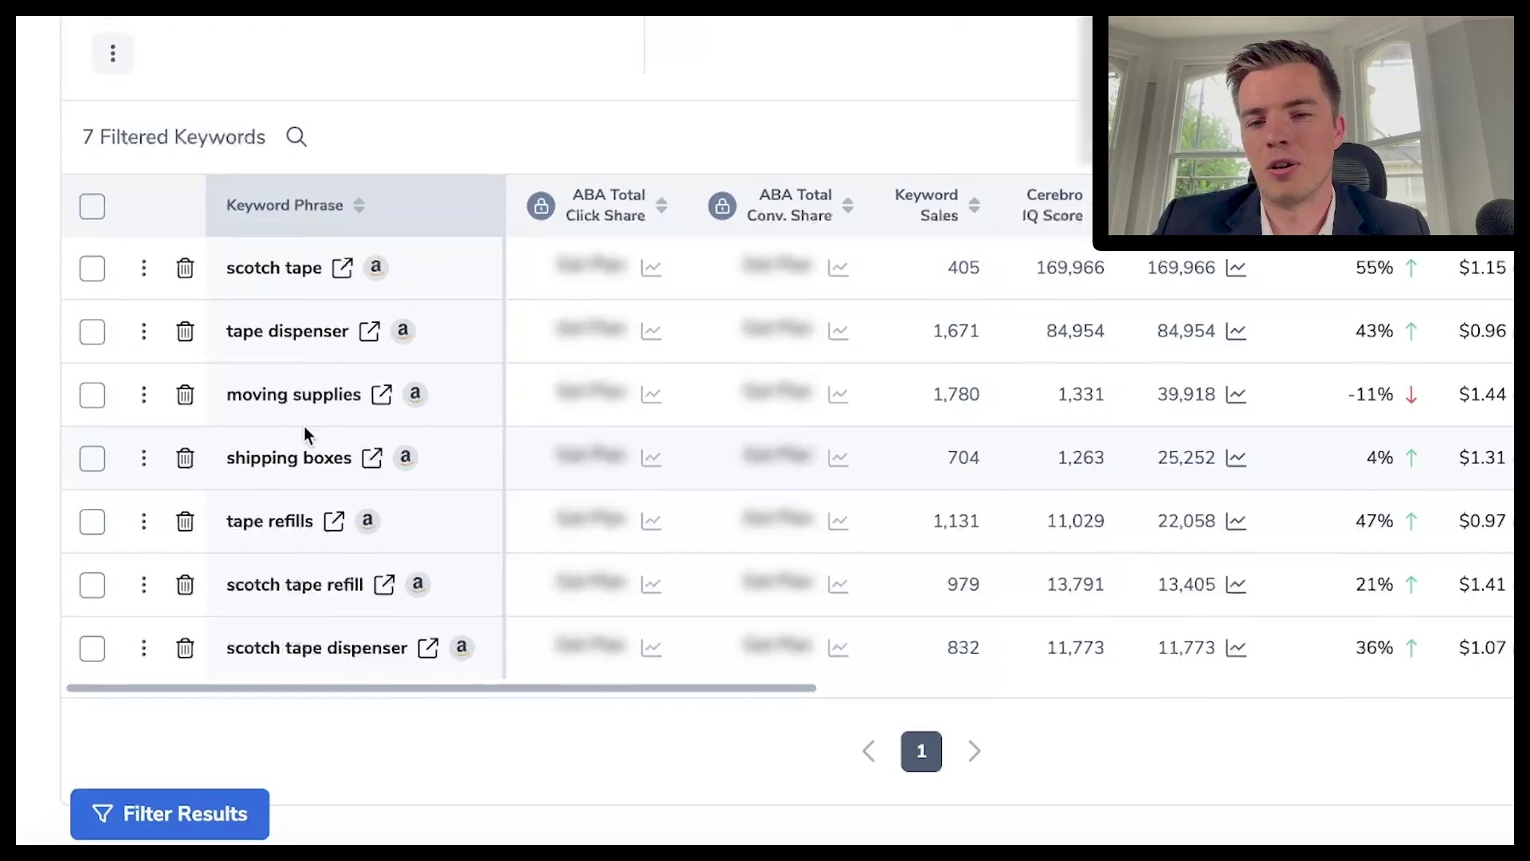
pyautogui.scroll(5, 901, 483)
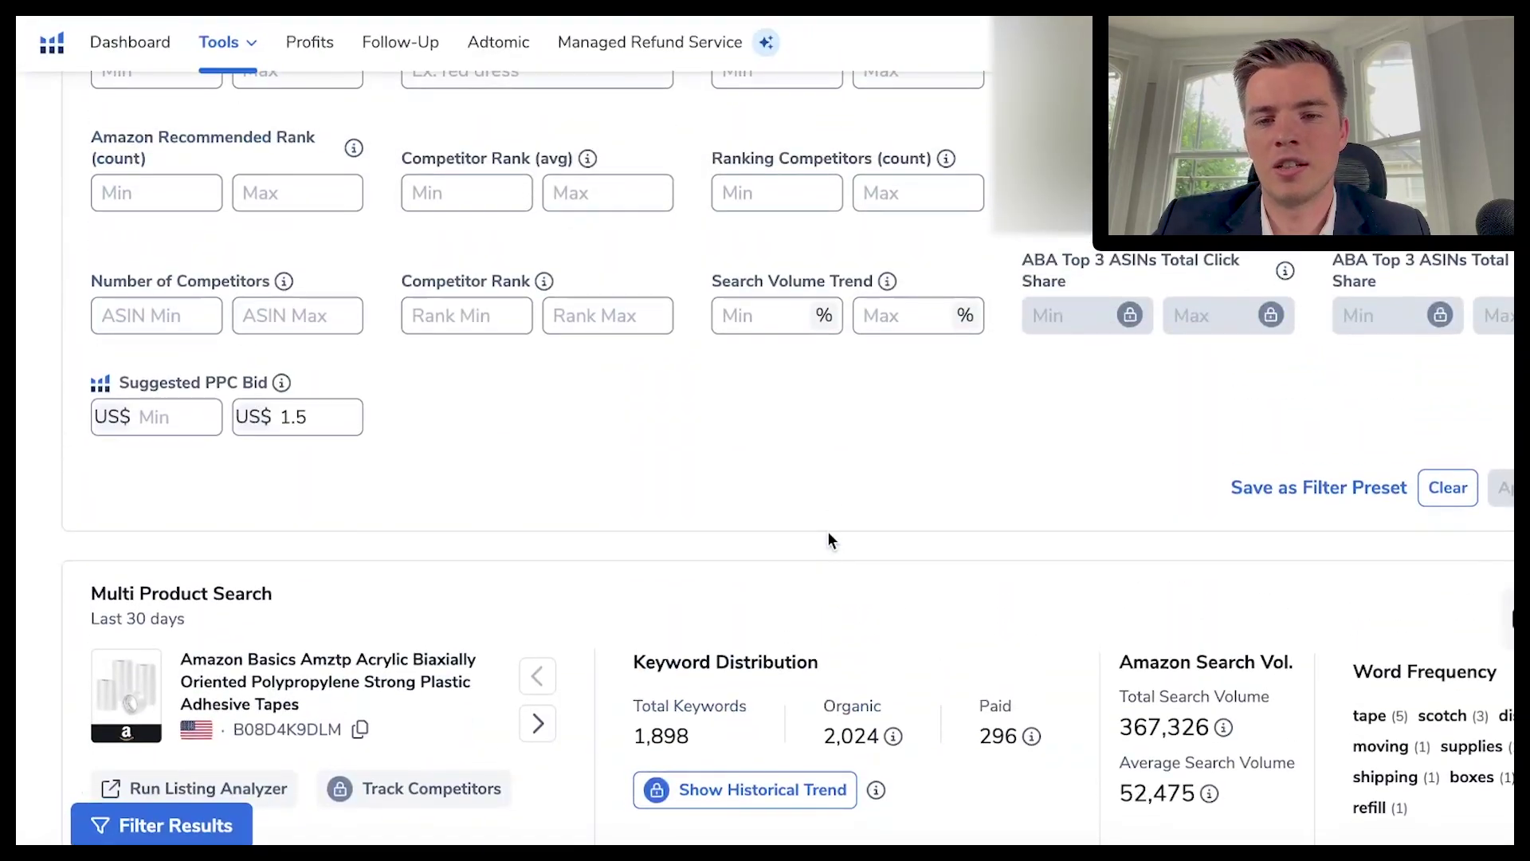
pyautogui.scroll(1, 546, 331)
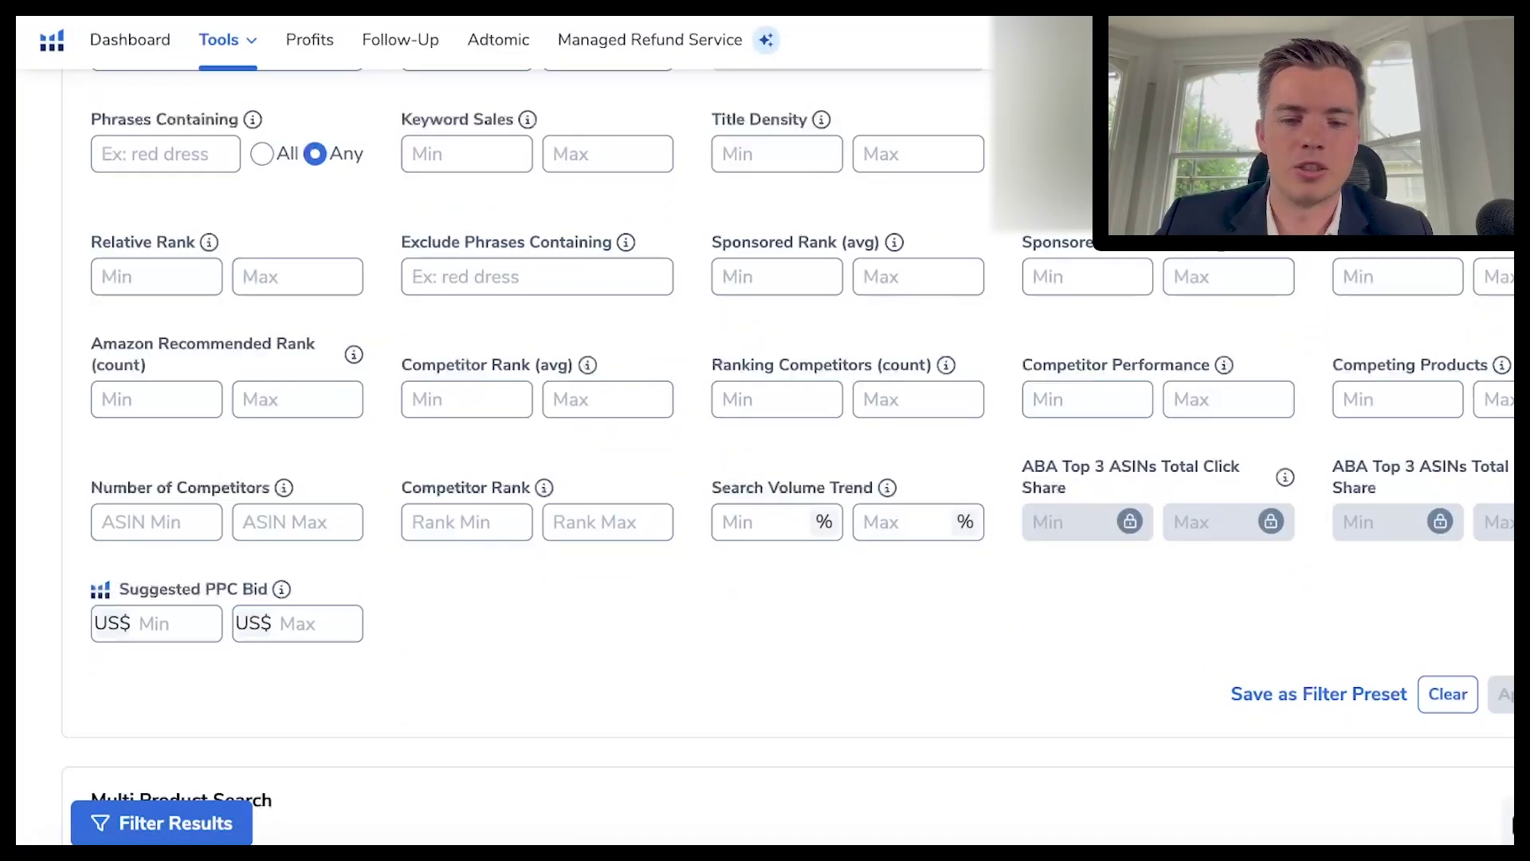
# Step: Review the 17 filtered keywords, led by packing tape at 354,001 searches
pyautogui.scroll(-4, 1159, 621)
pyautogui.scroll(-1, 1159, 621)
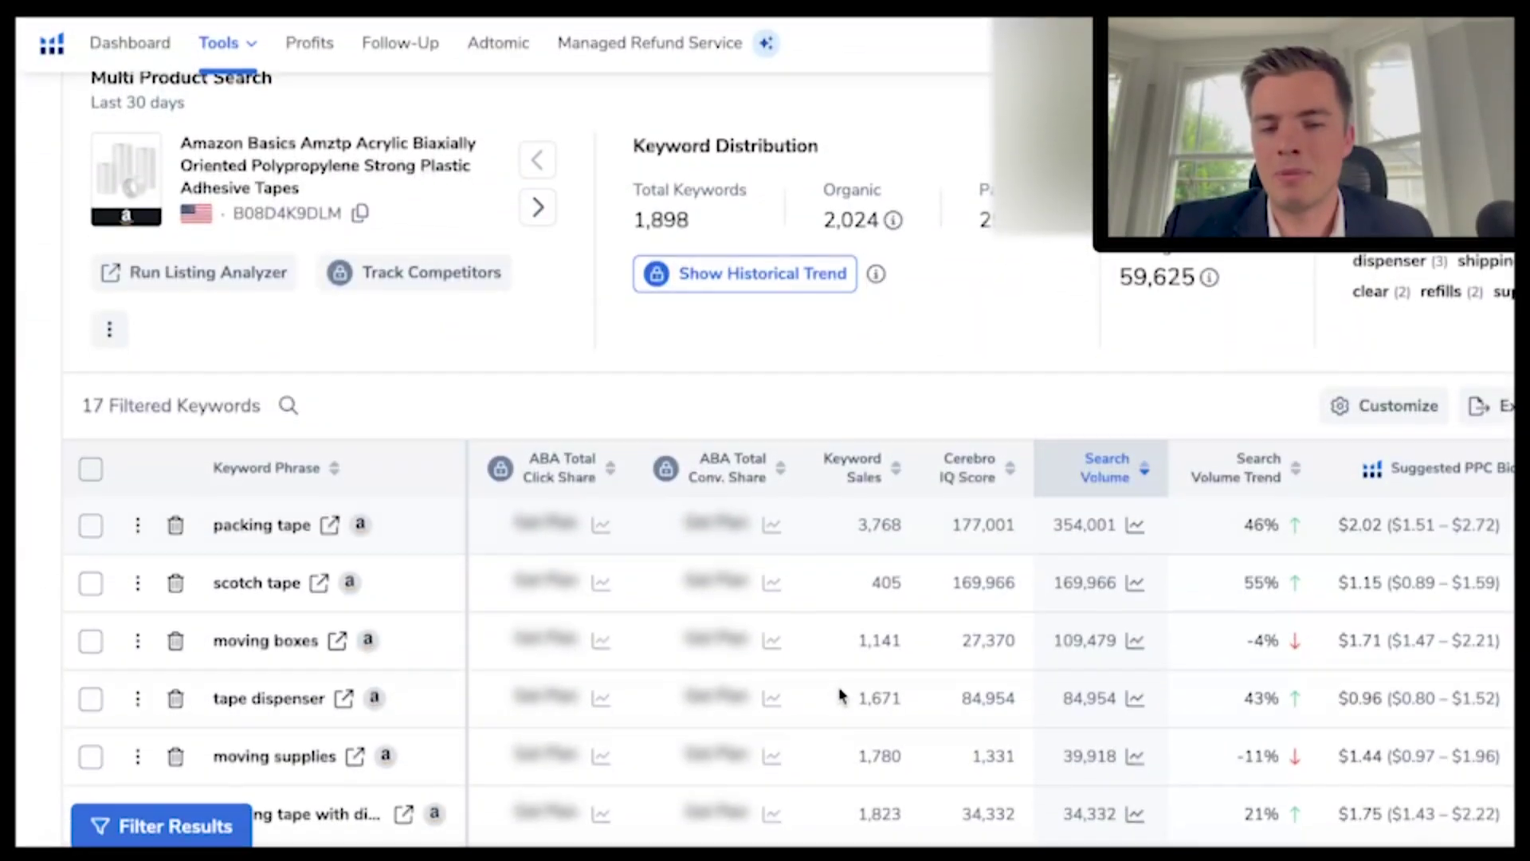
# Step: Scroll further down through the filtered keyword table
pyautogui.scroll(-3, 838, 687)
pyautogui.scroll(-2, 839, 687)
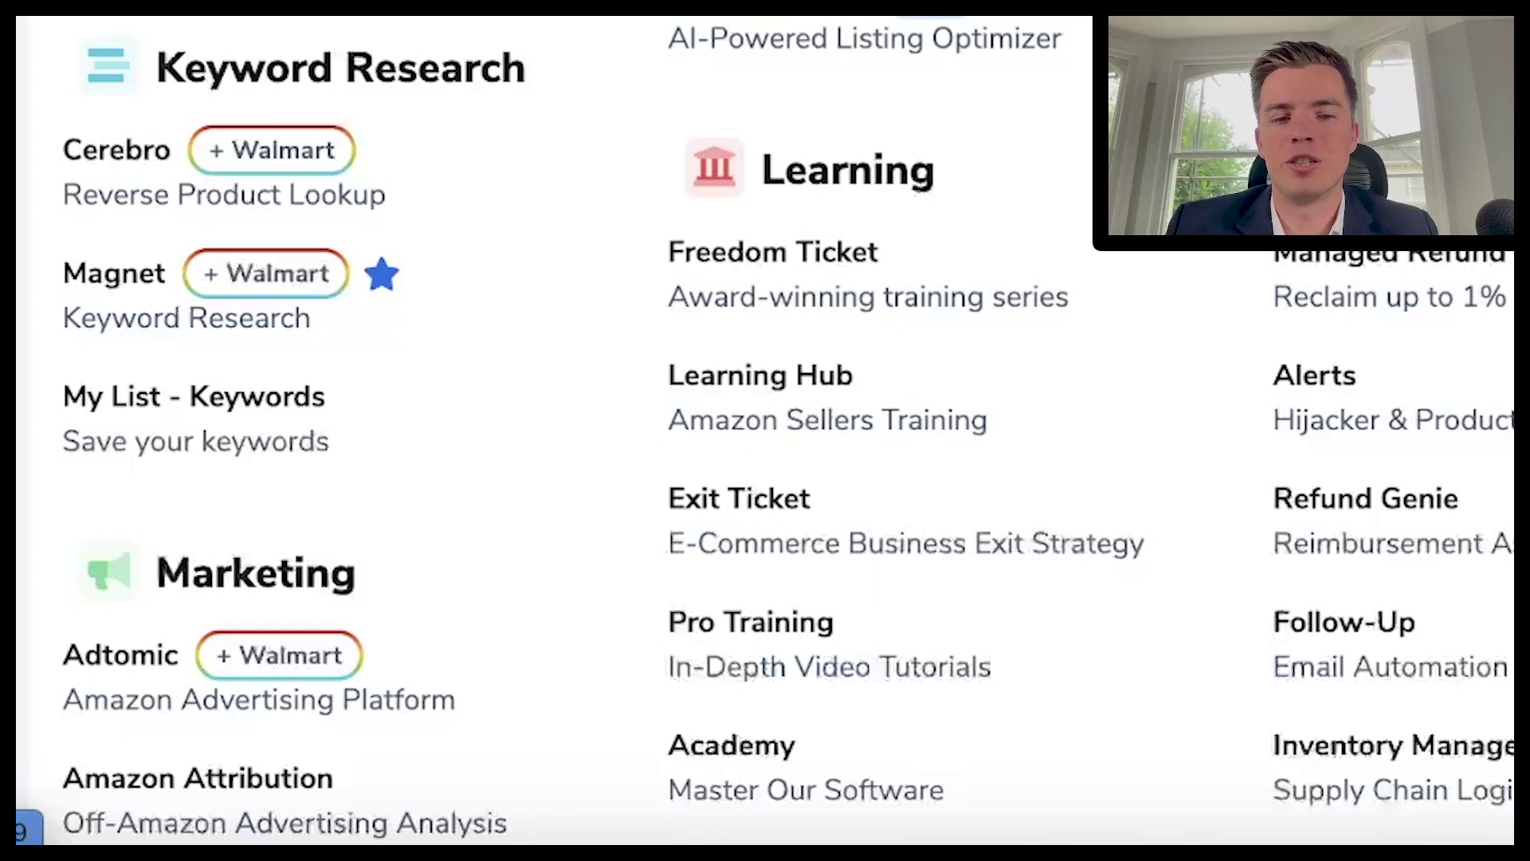
# Step: In Magnet, enter Packing Tape and pick the 'packing tape' suggestion as seed keyword
pyautogui.click(529, 284)
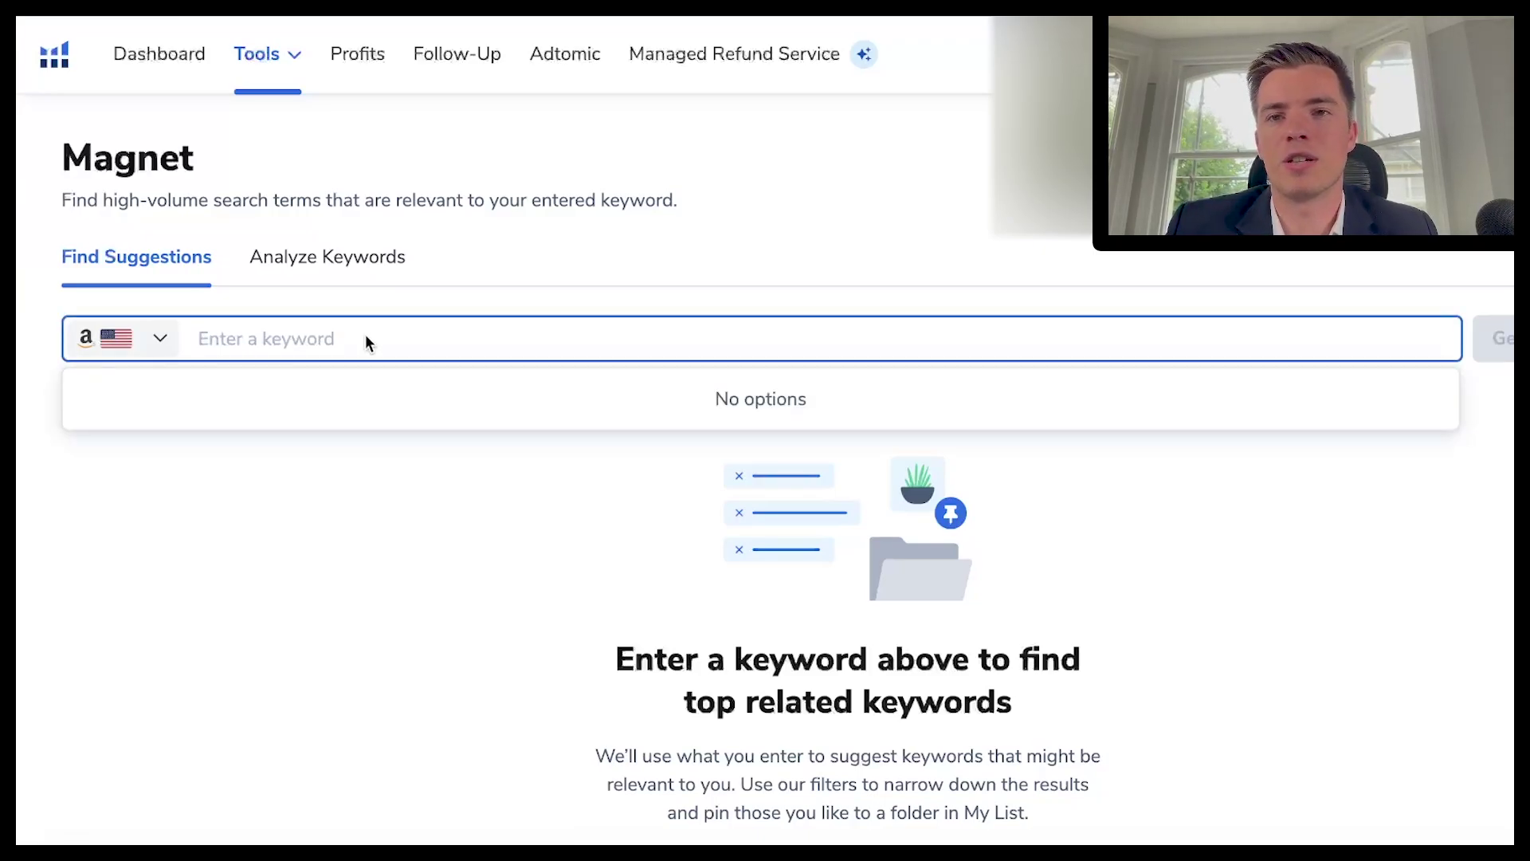
pyautogui.write('Pa')
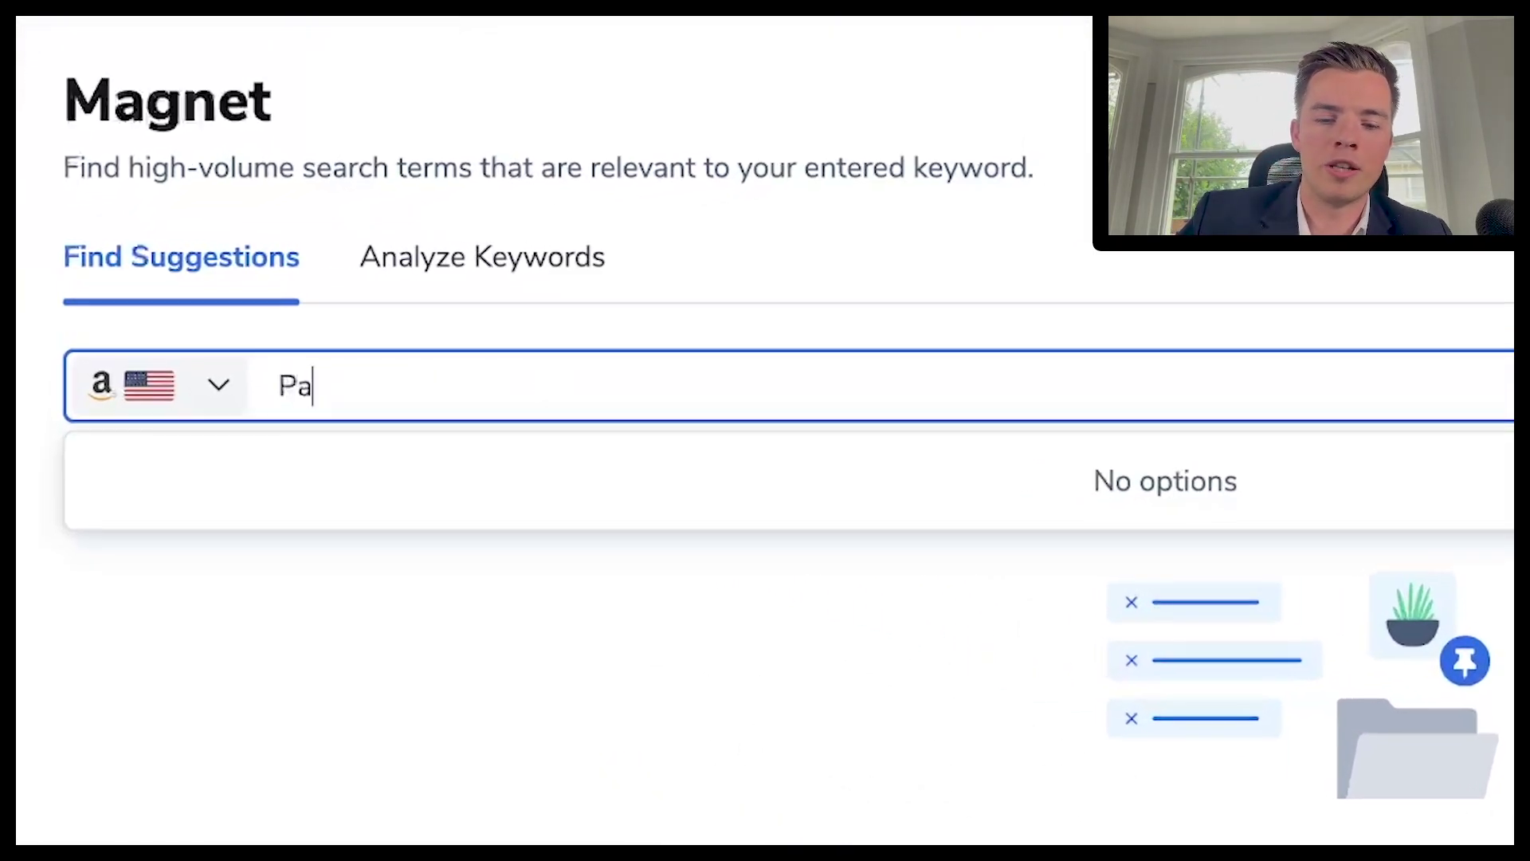
pyautogui.write('cking Tape')
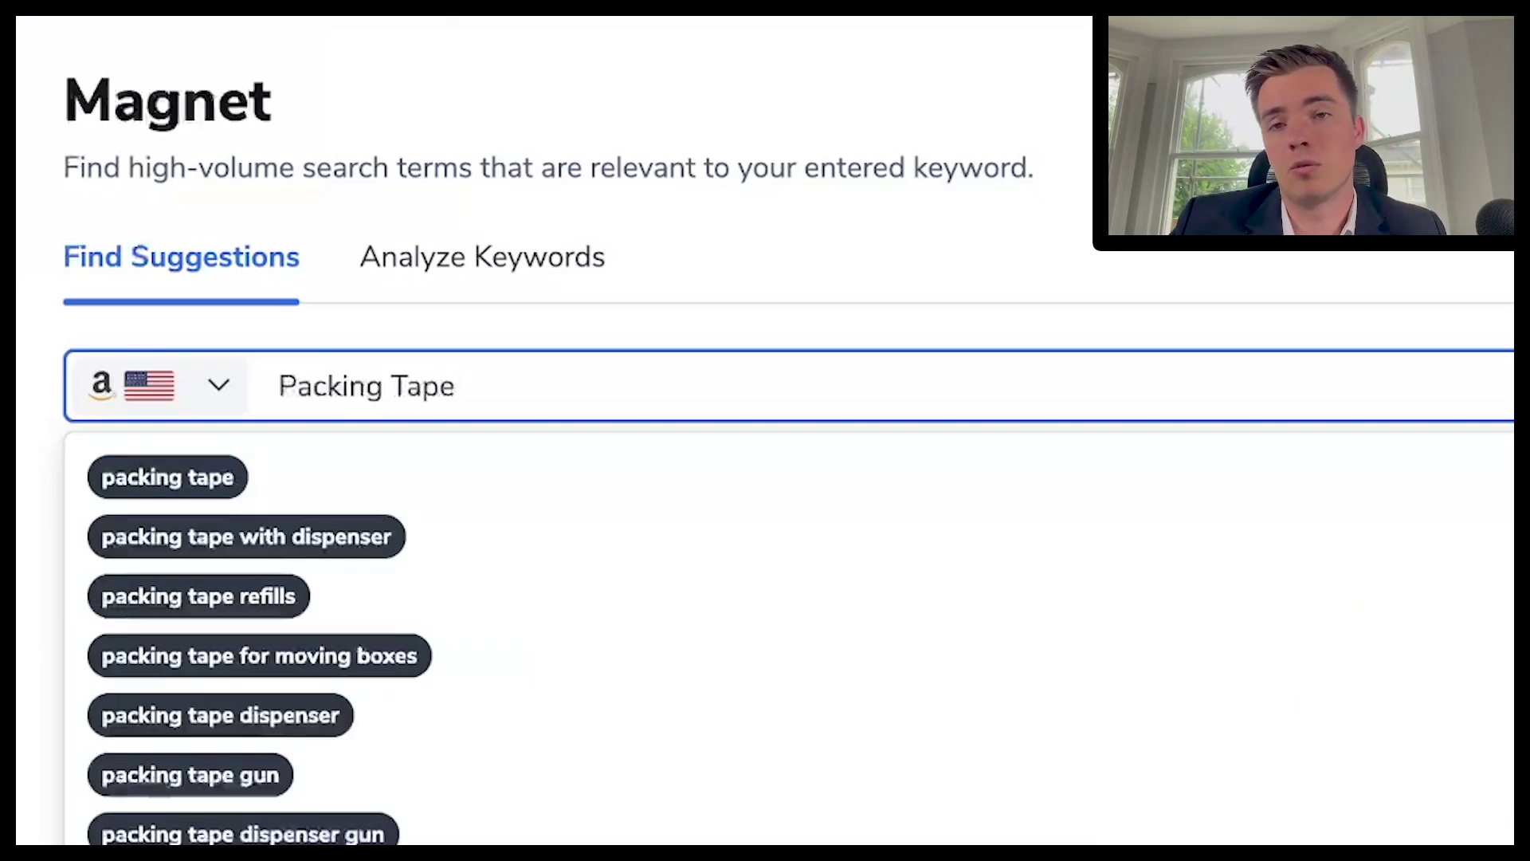
pyautogui.click(218, 490)
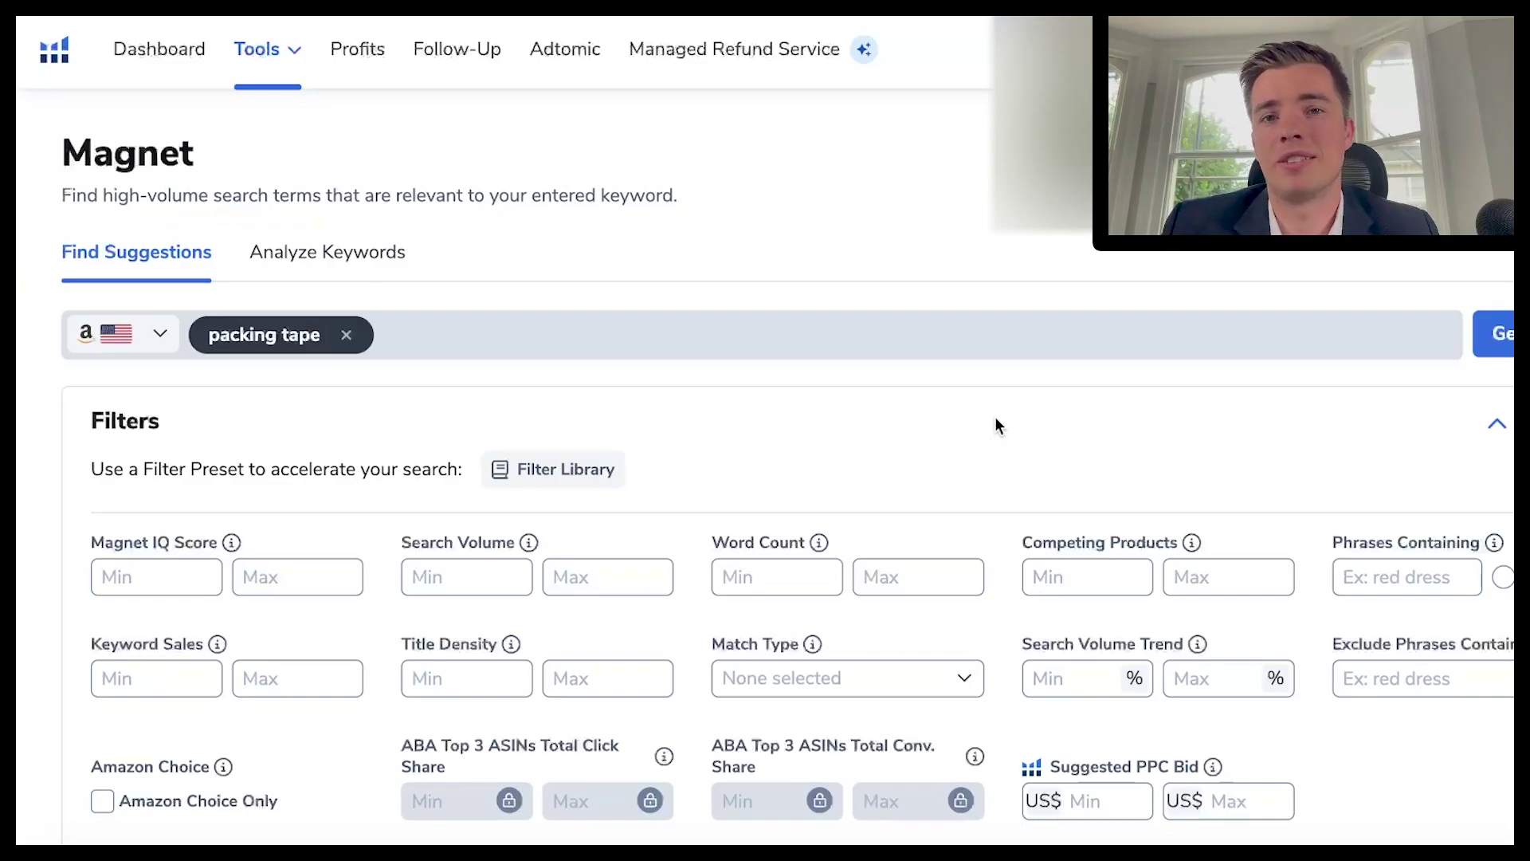
pyautogui.scroll(-3, 997, 424)
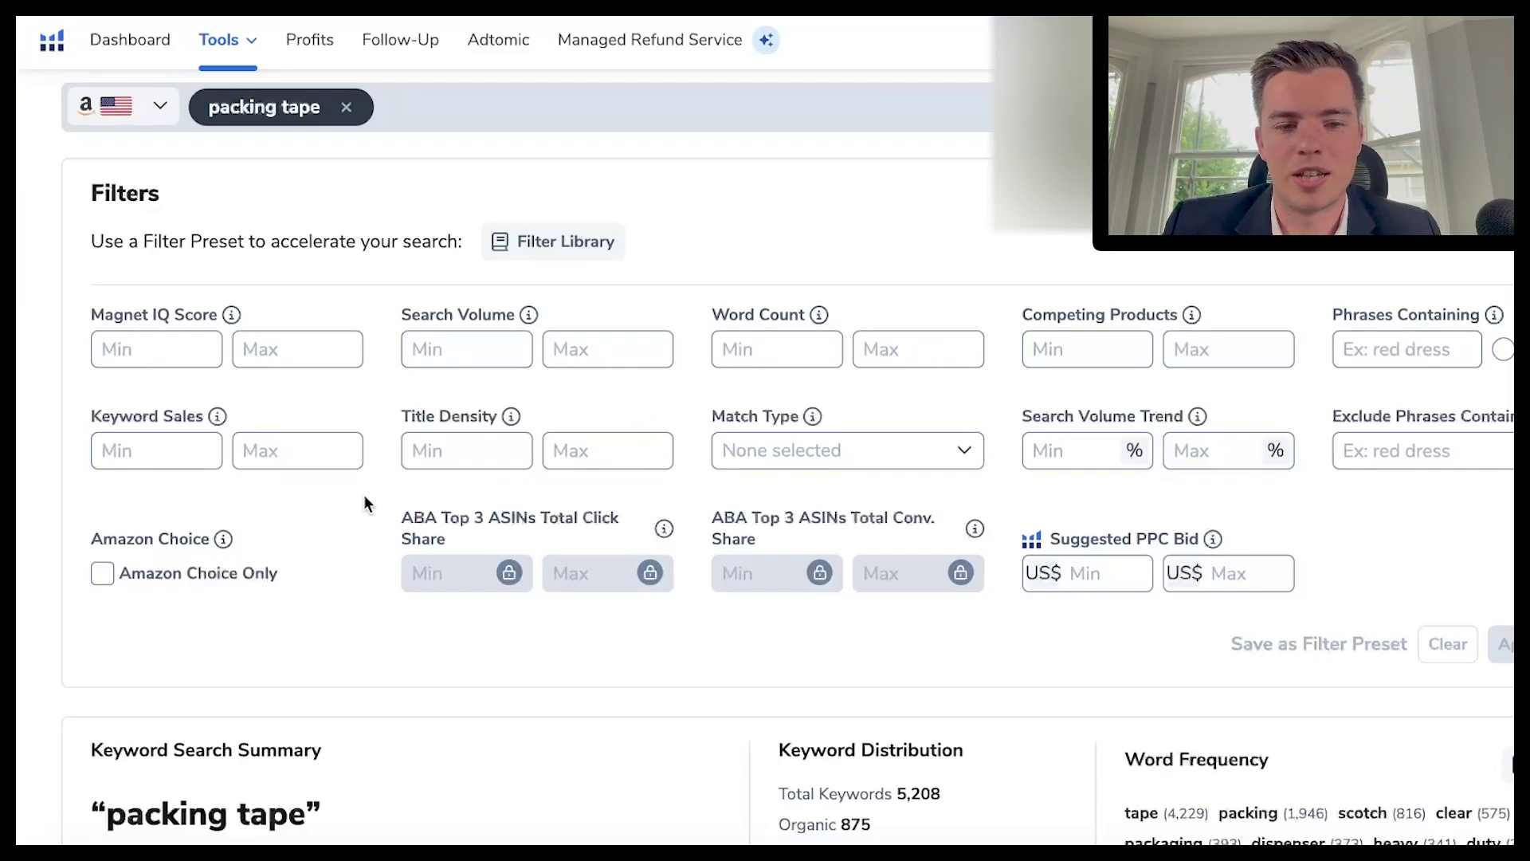
pyautogui.scroll(-6, 363, 502)
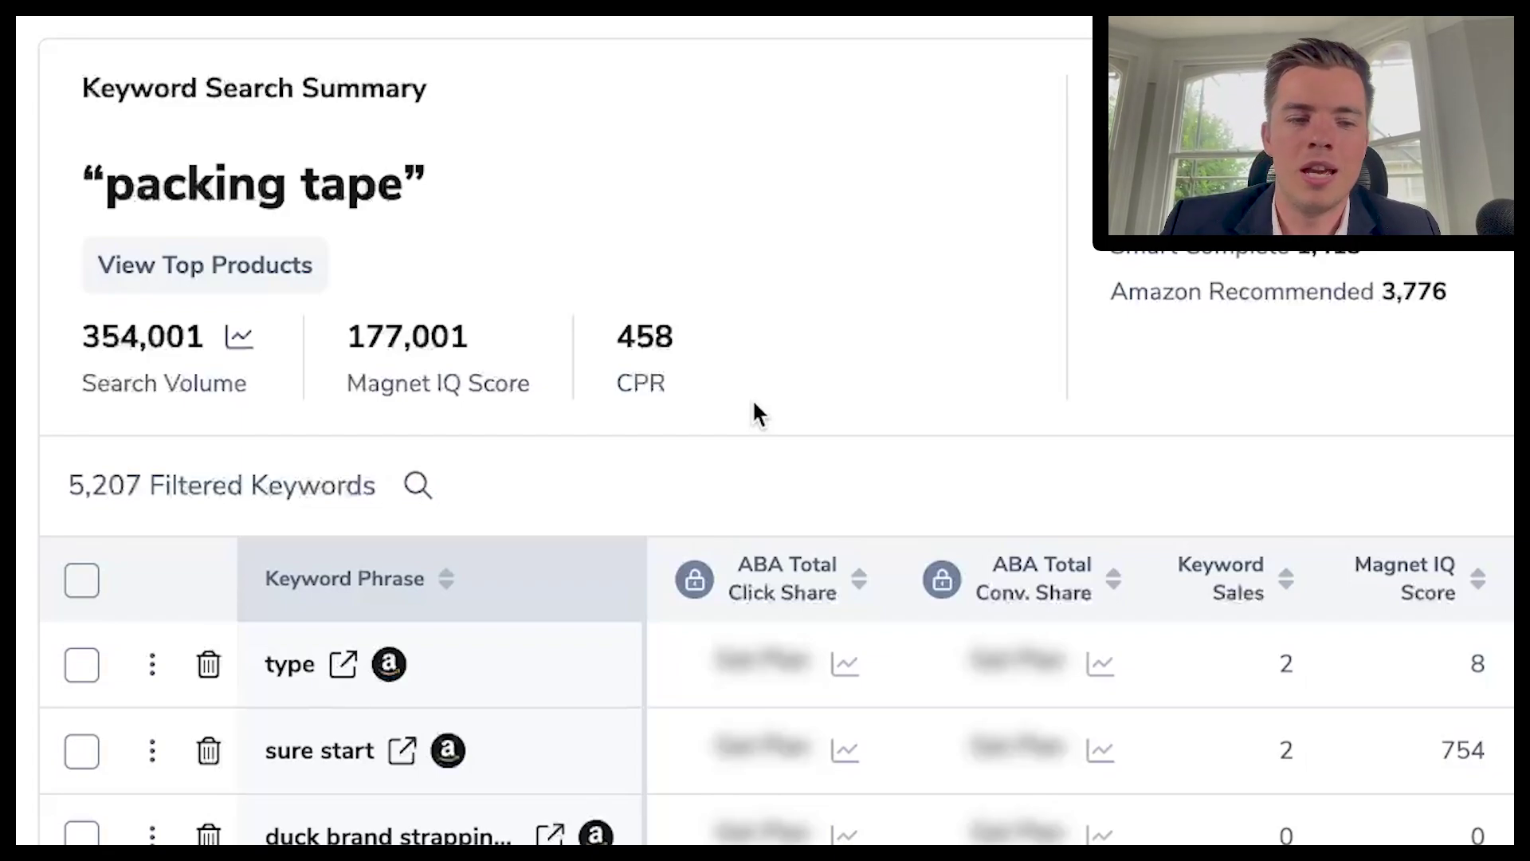
pyautogui.scroll(-5, 752, 398)
pyautogui.moveTo(388, 437)
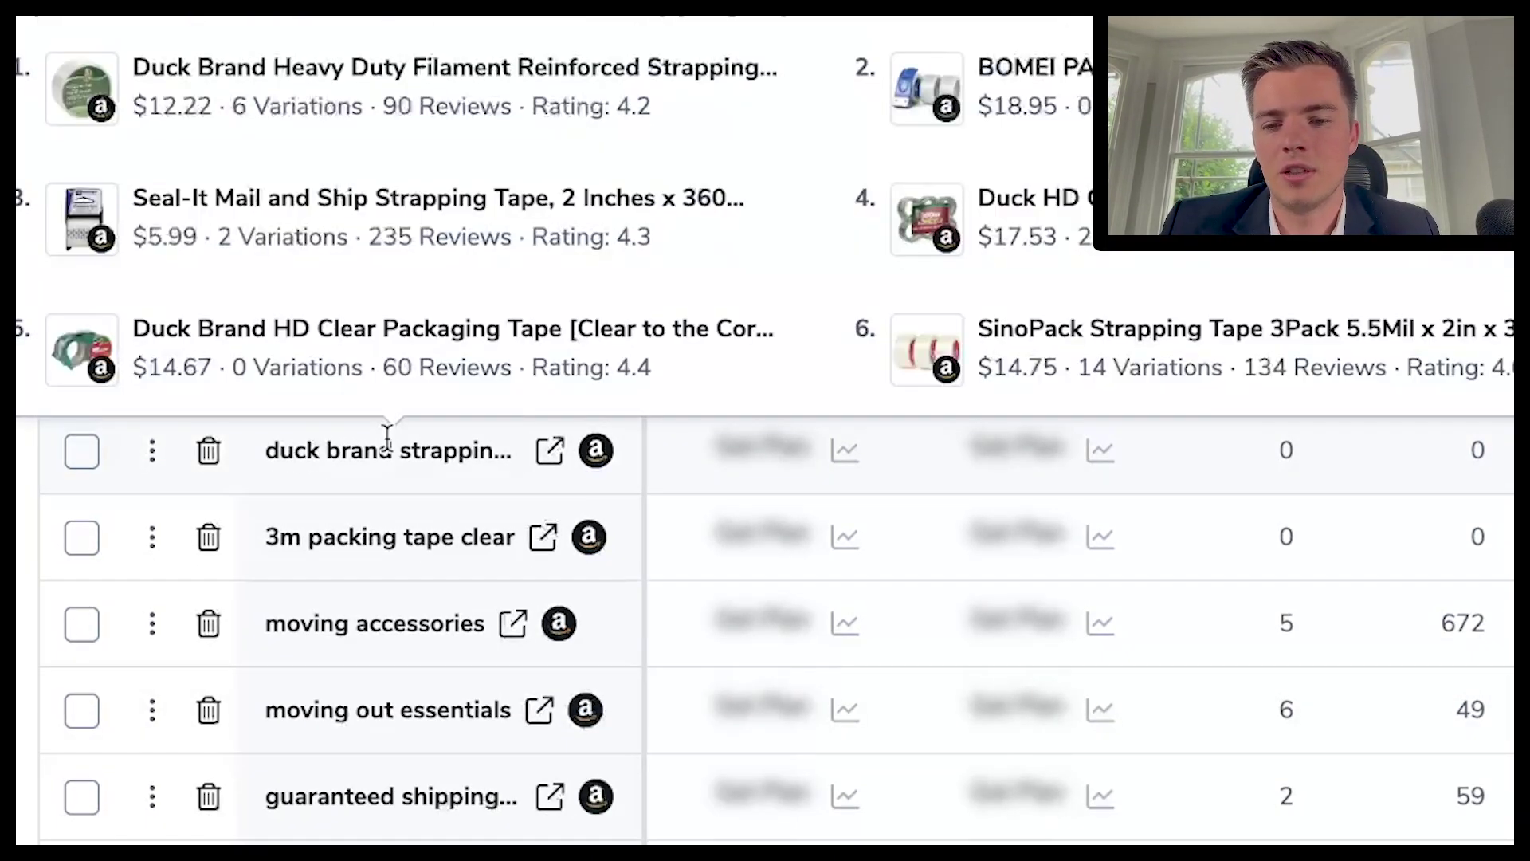
pyautogui.scroll(7, 916, 446)
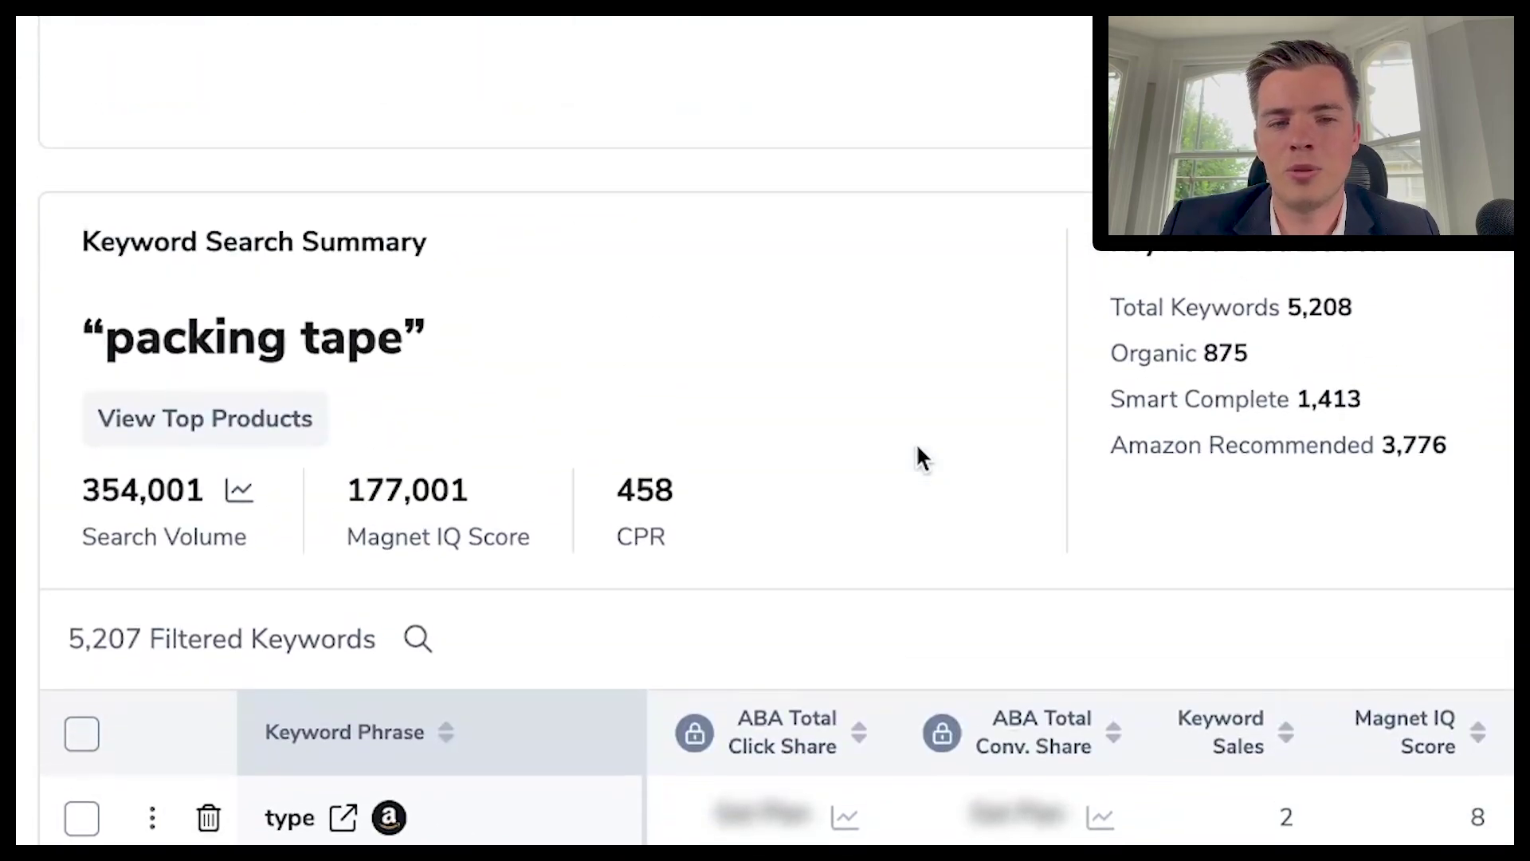
pyautogui.scroll(8, 916, 458)
# Step: Set Magnet's filters to a Search Volume minimum of 10000 and phrases containing 'tape'
pyautogui.click(603, 334)
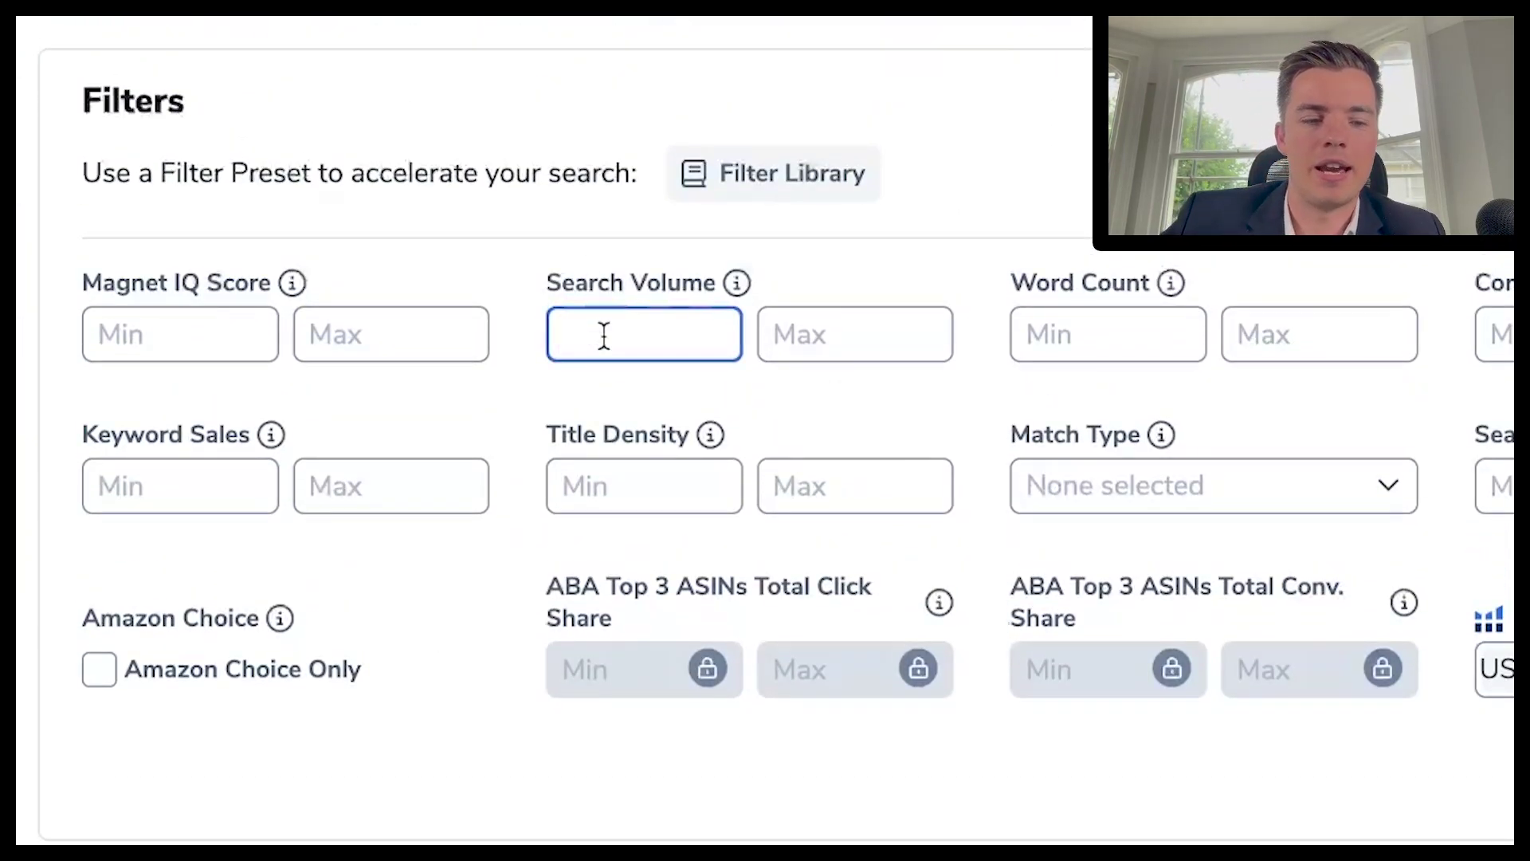
pyautogui.write('10000')
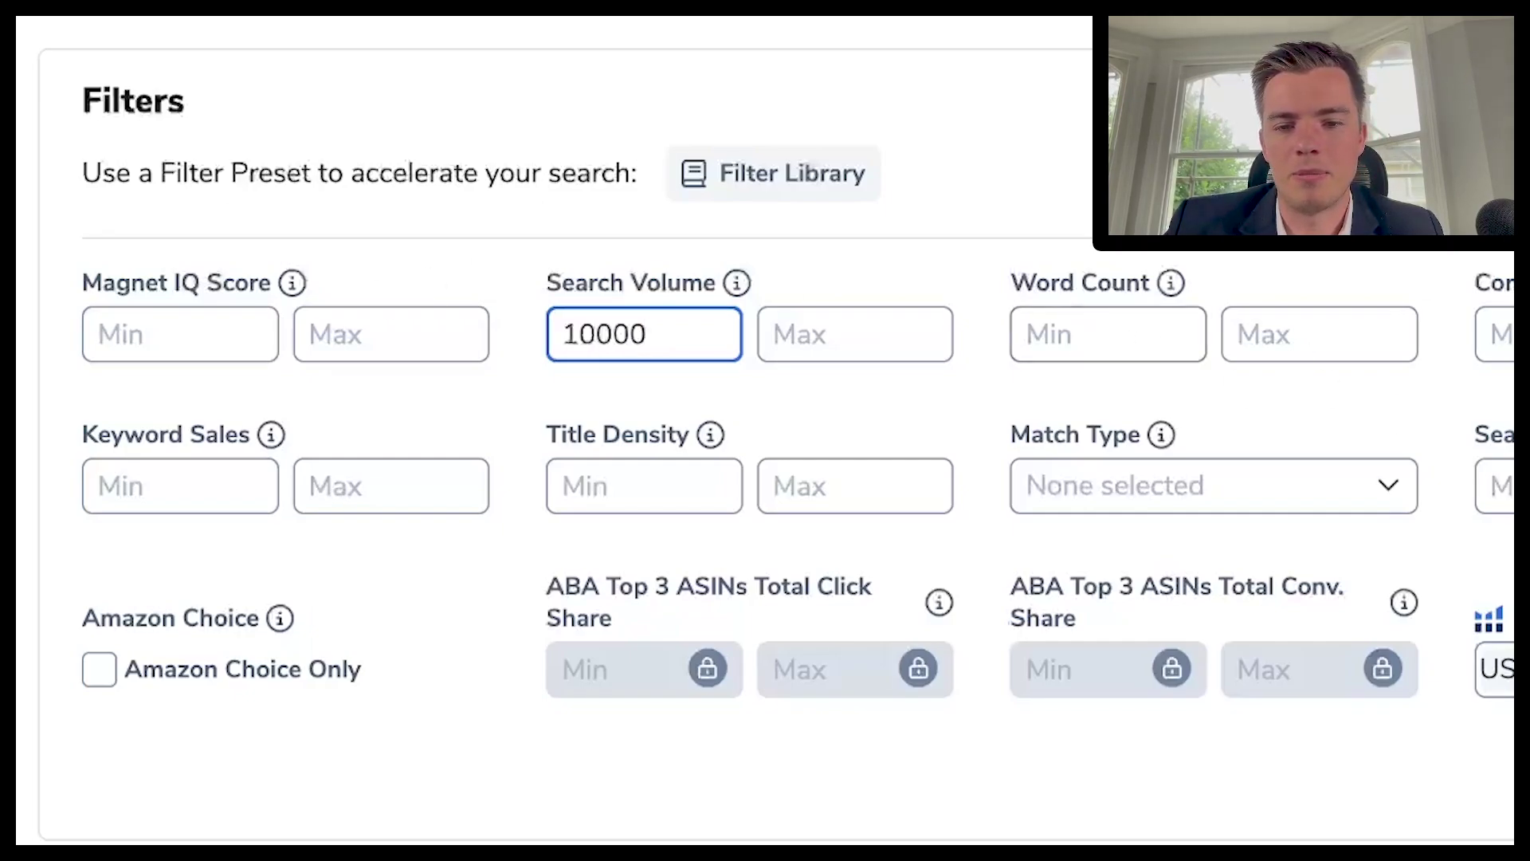
pyautogui.click(1313, 389)
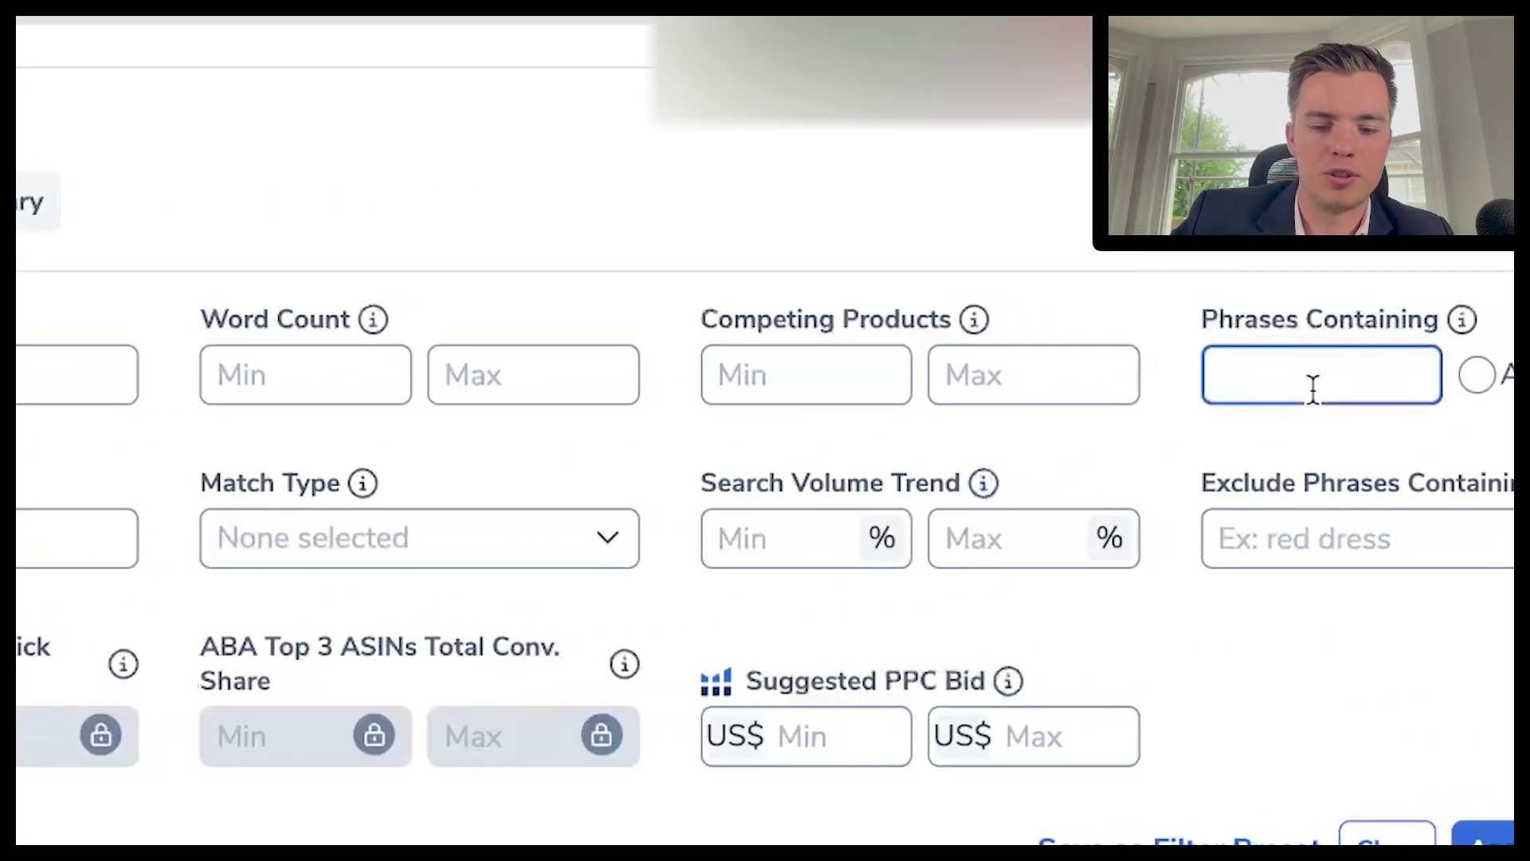
pyautogui.write('tape')
pyautogui.click(888, 676)
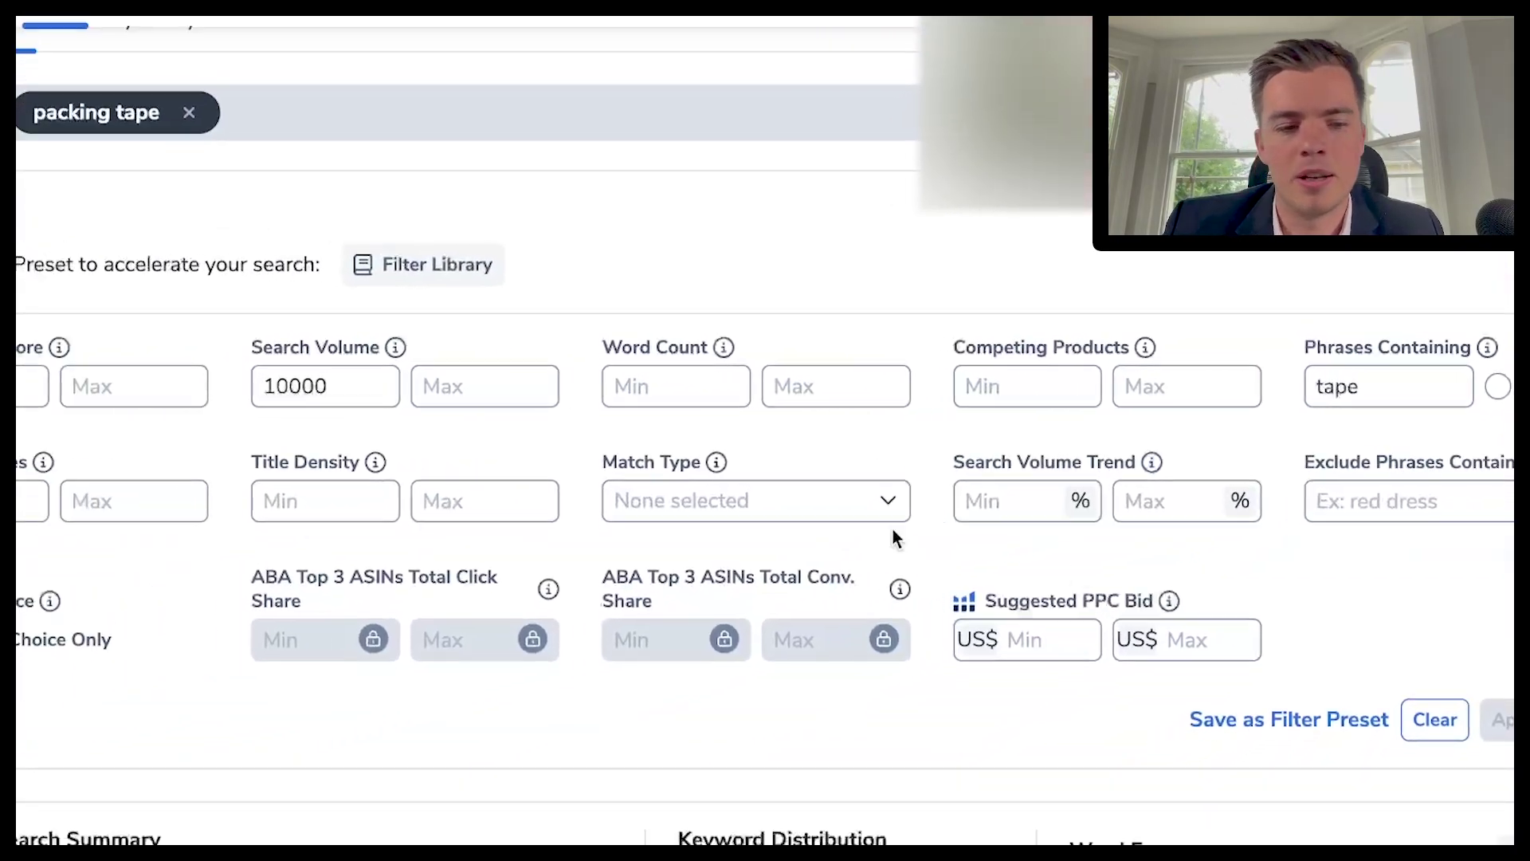
pyautogui.scroll(-8, 652, 528)
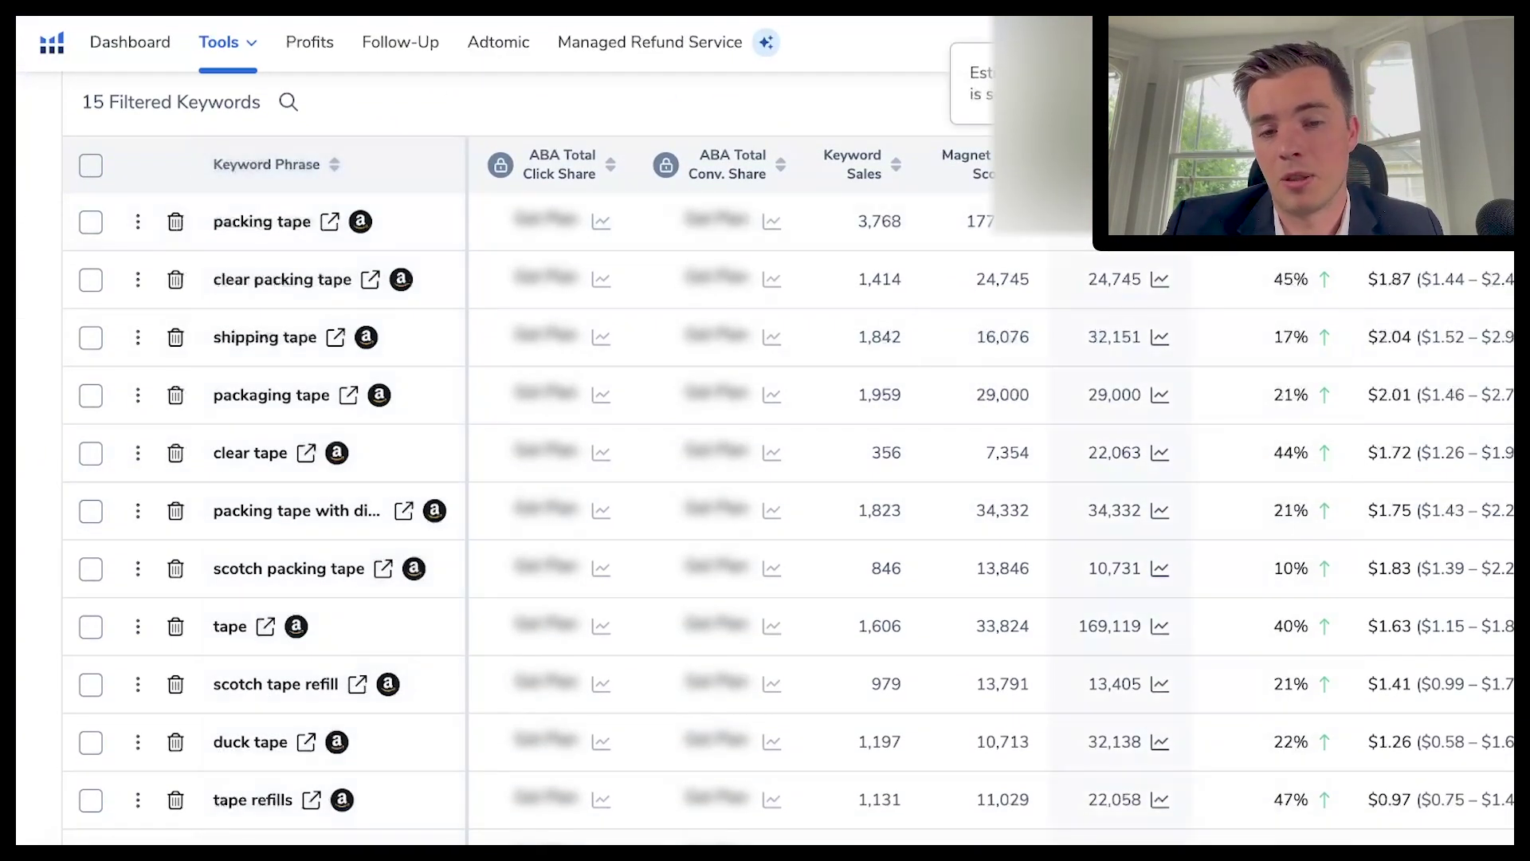
# Step: Sort the 15 tape keywords by search volume, highest first, and review the table's columns
pyautogui.click(1116, 163)
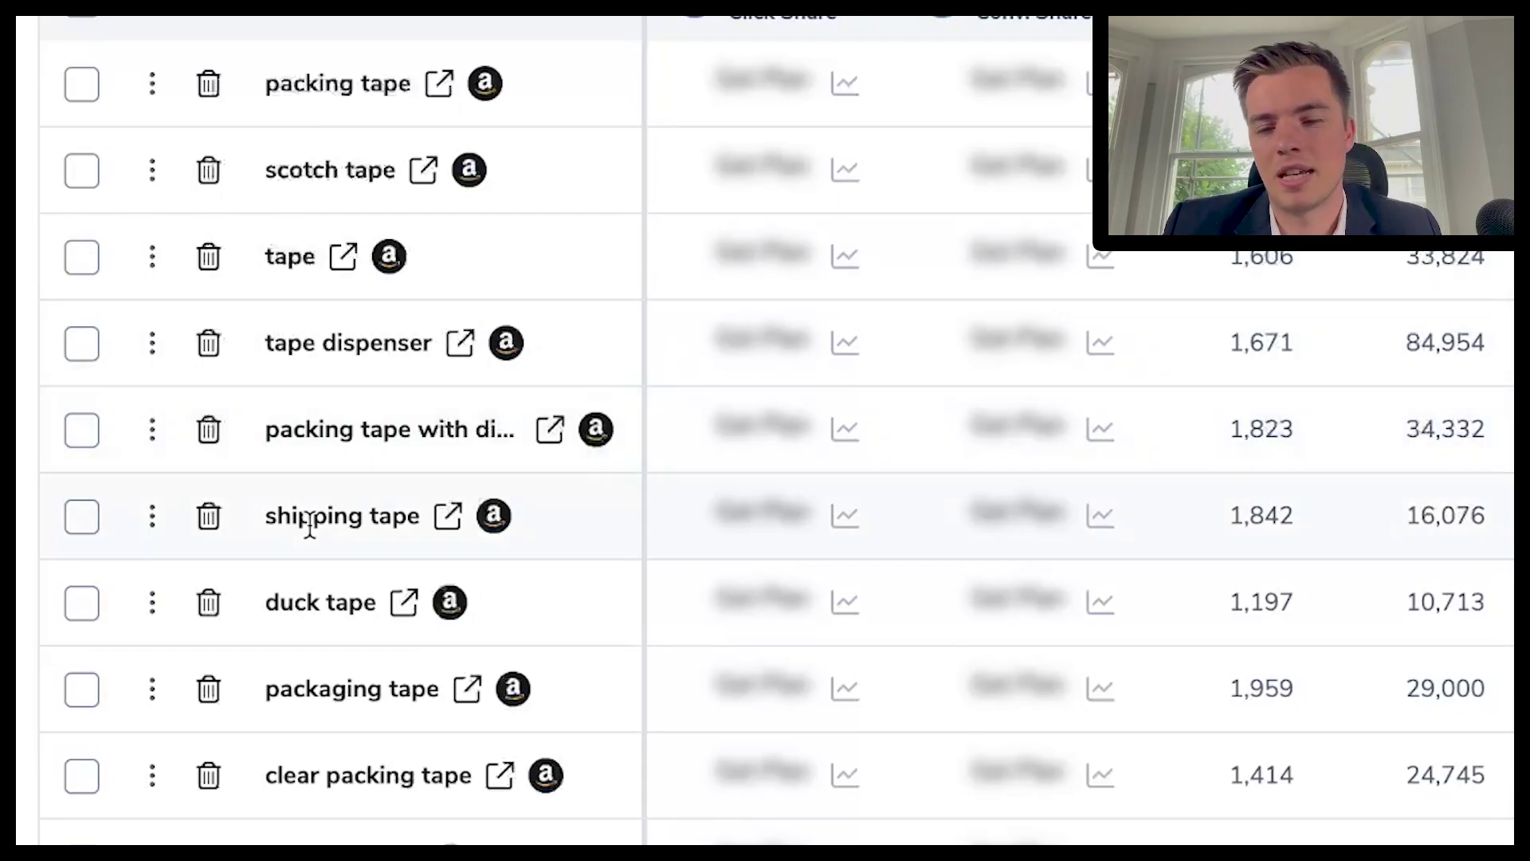
pyautogui.moveTo(309, 525)
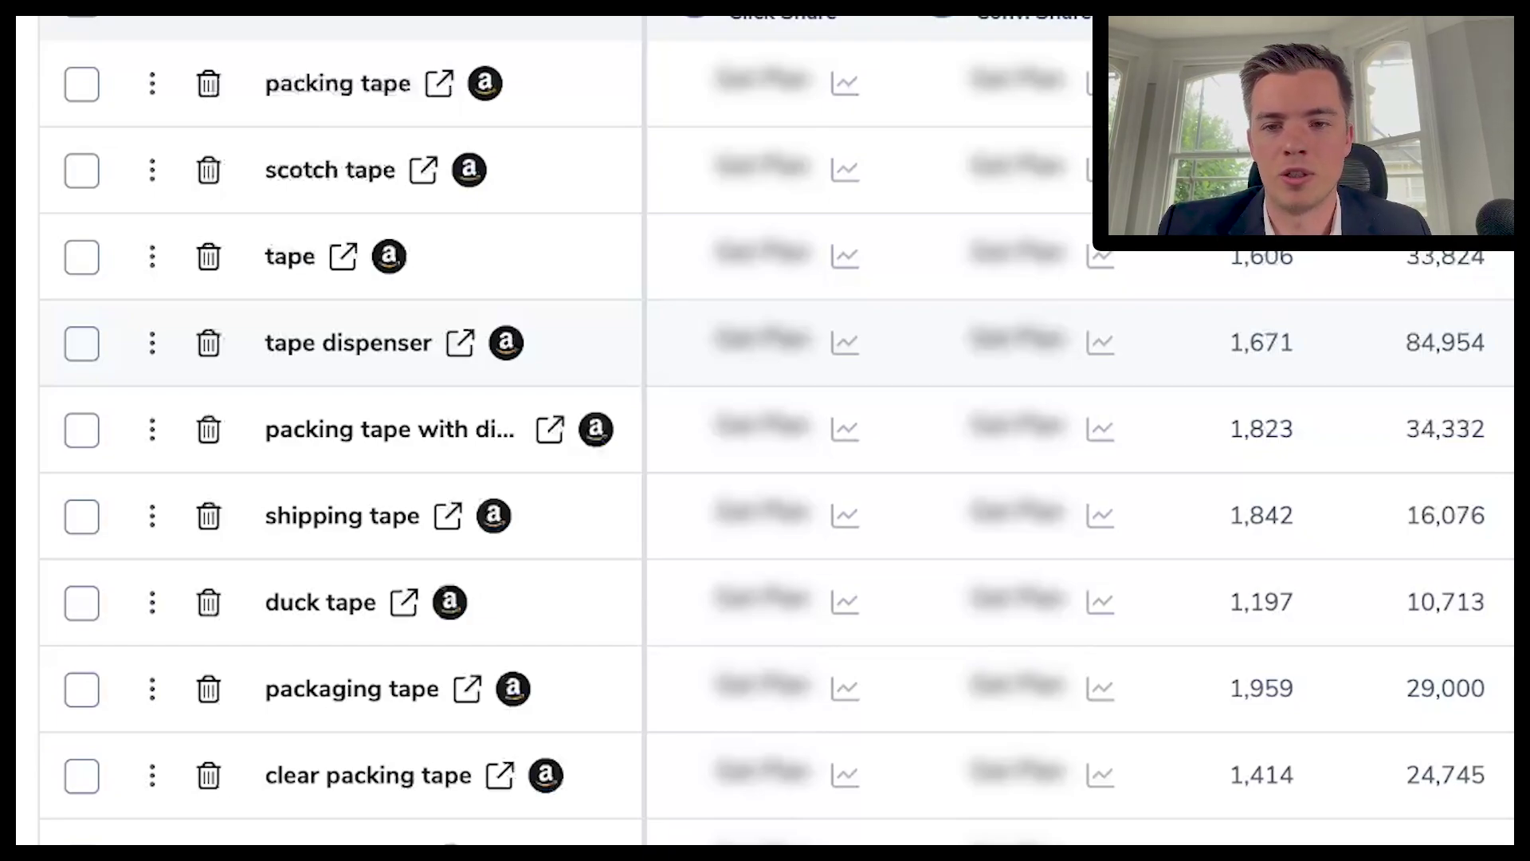
pyautogui.hscroll(5, 1076, 430)
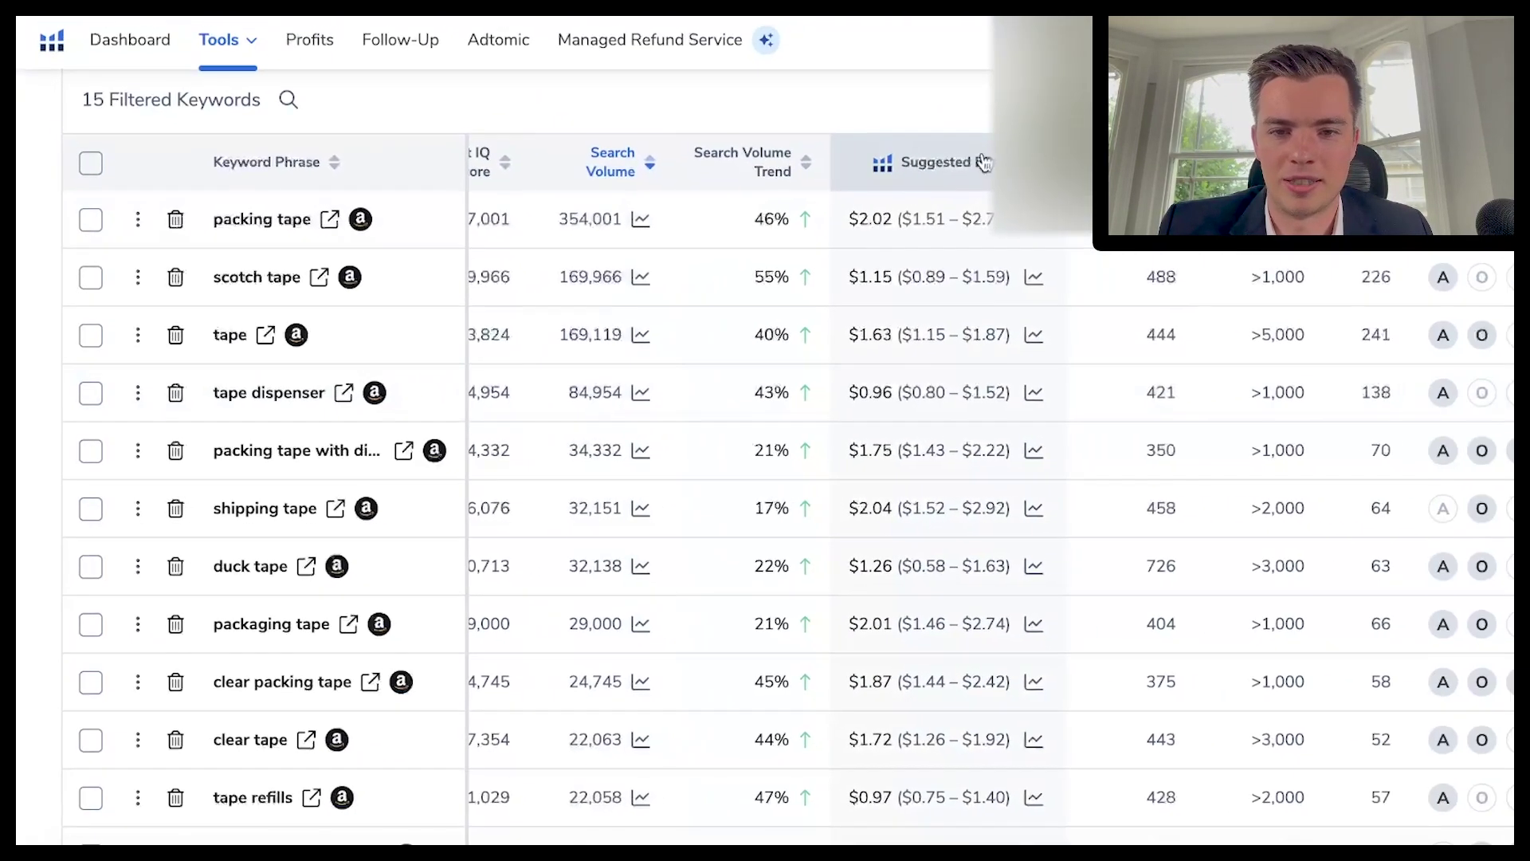
pyautogui.moveTo(1036, 162)
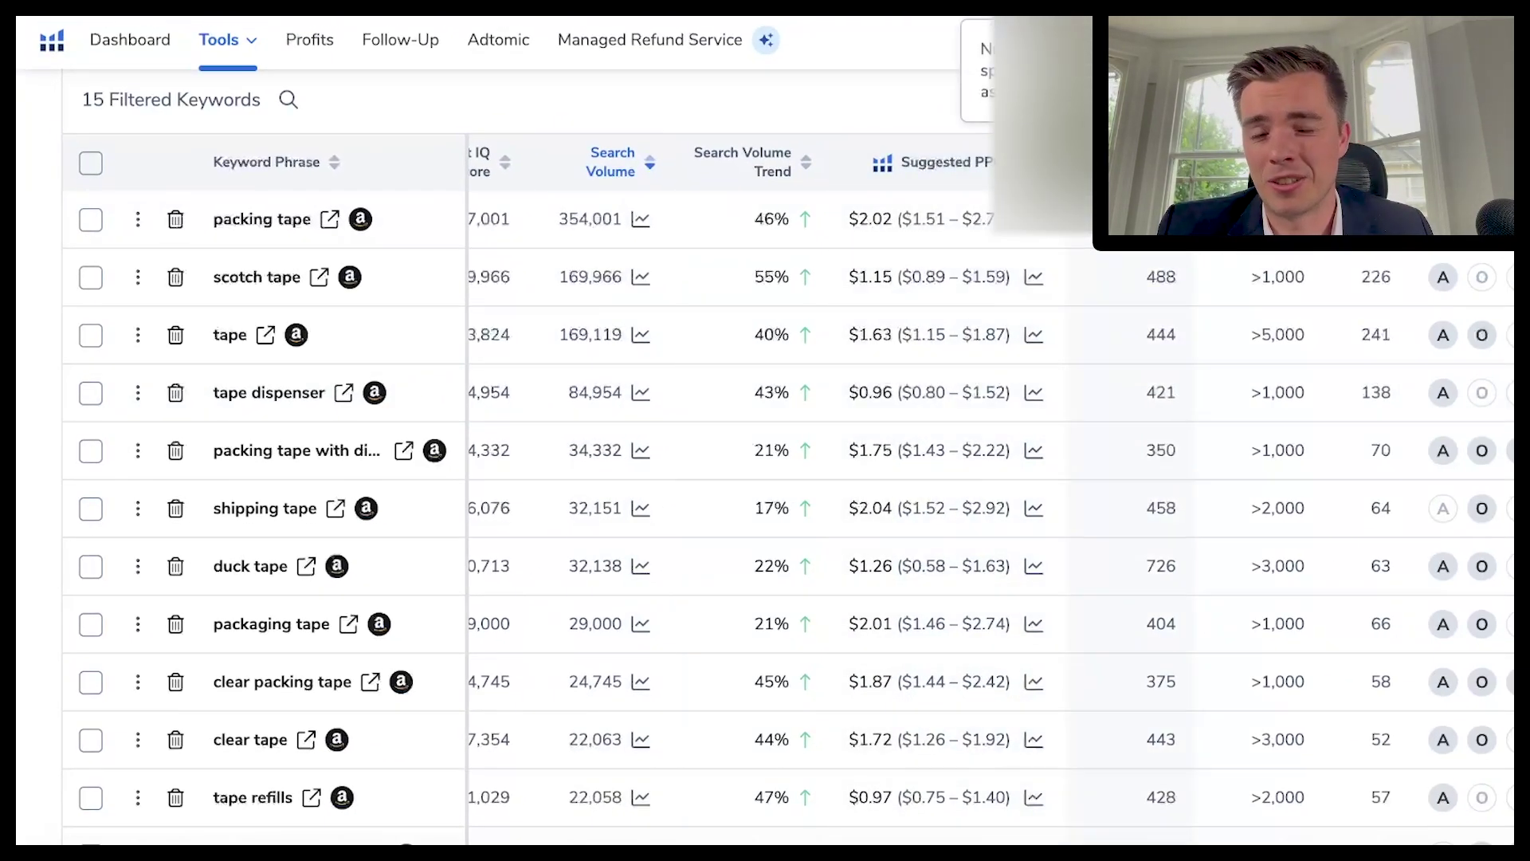
pyautogui.hscroll(1, 992, 430)
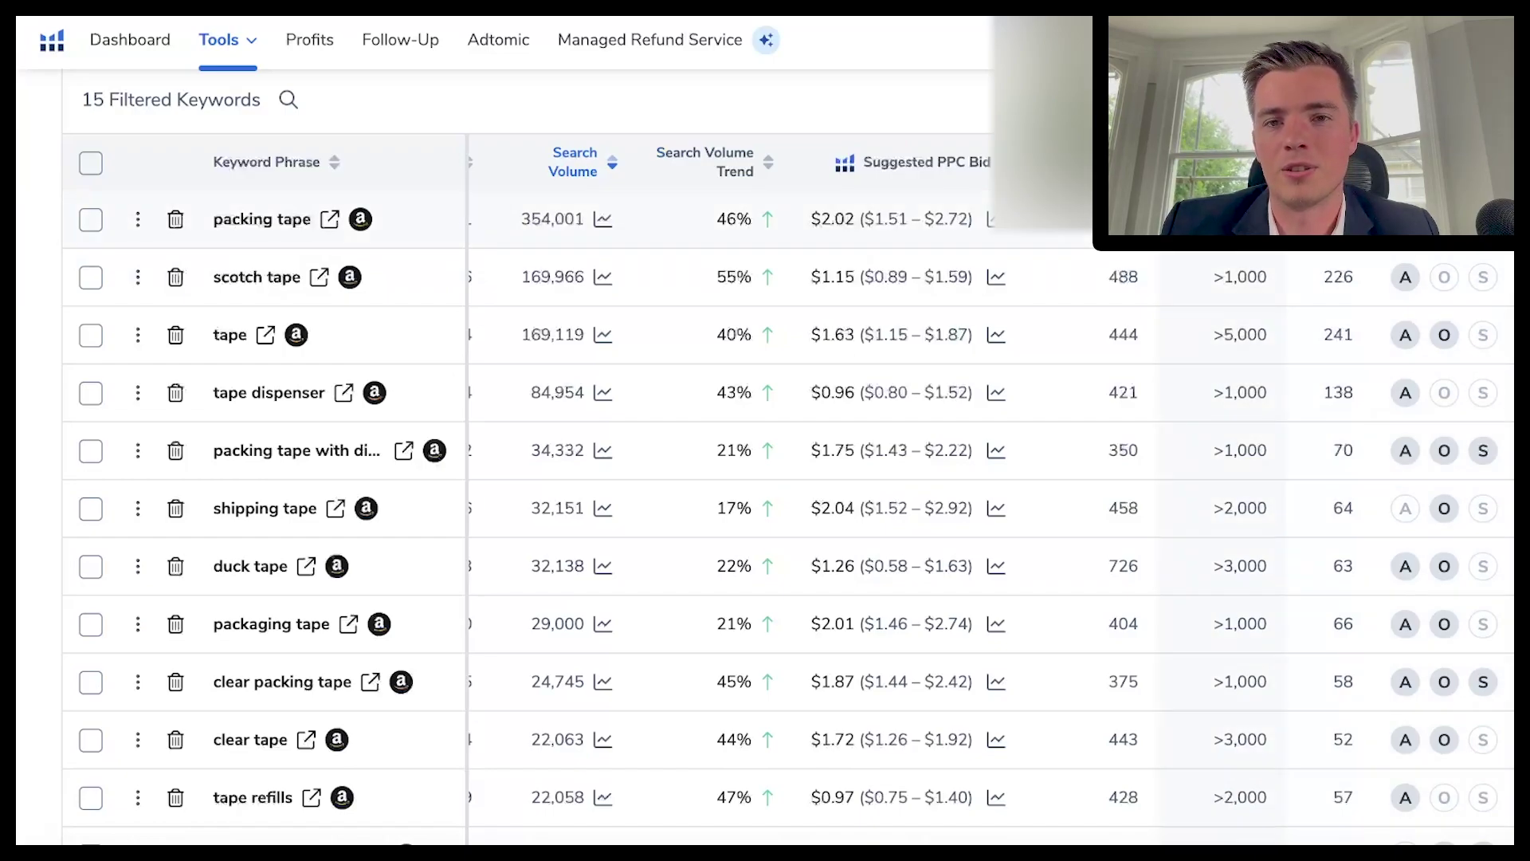
pyautogui.scroll(-5, 1314, 424)
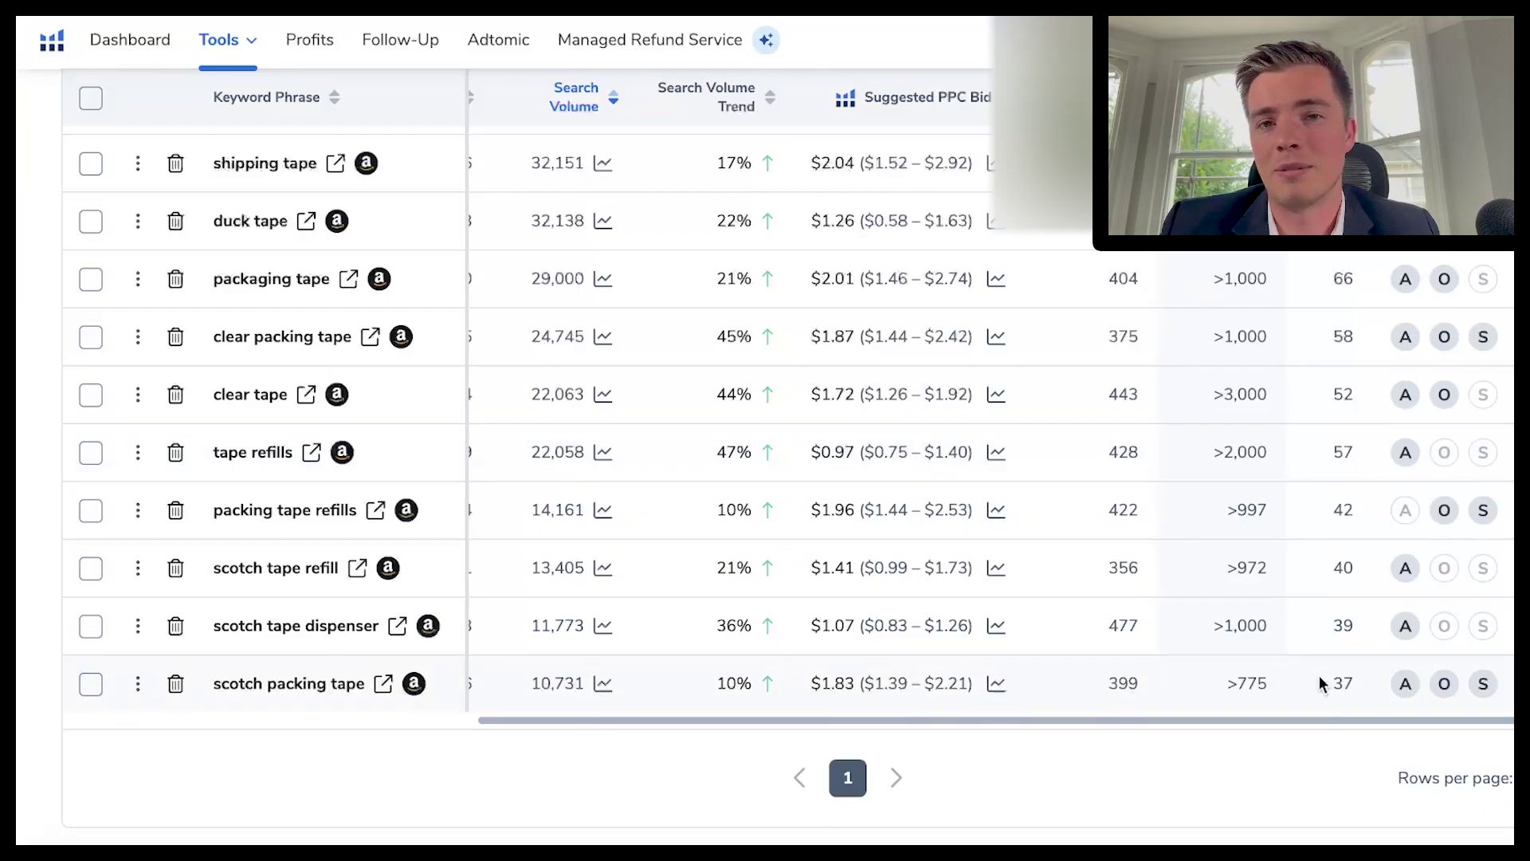
pyautogui.moveTo(348, 687)
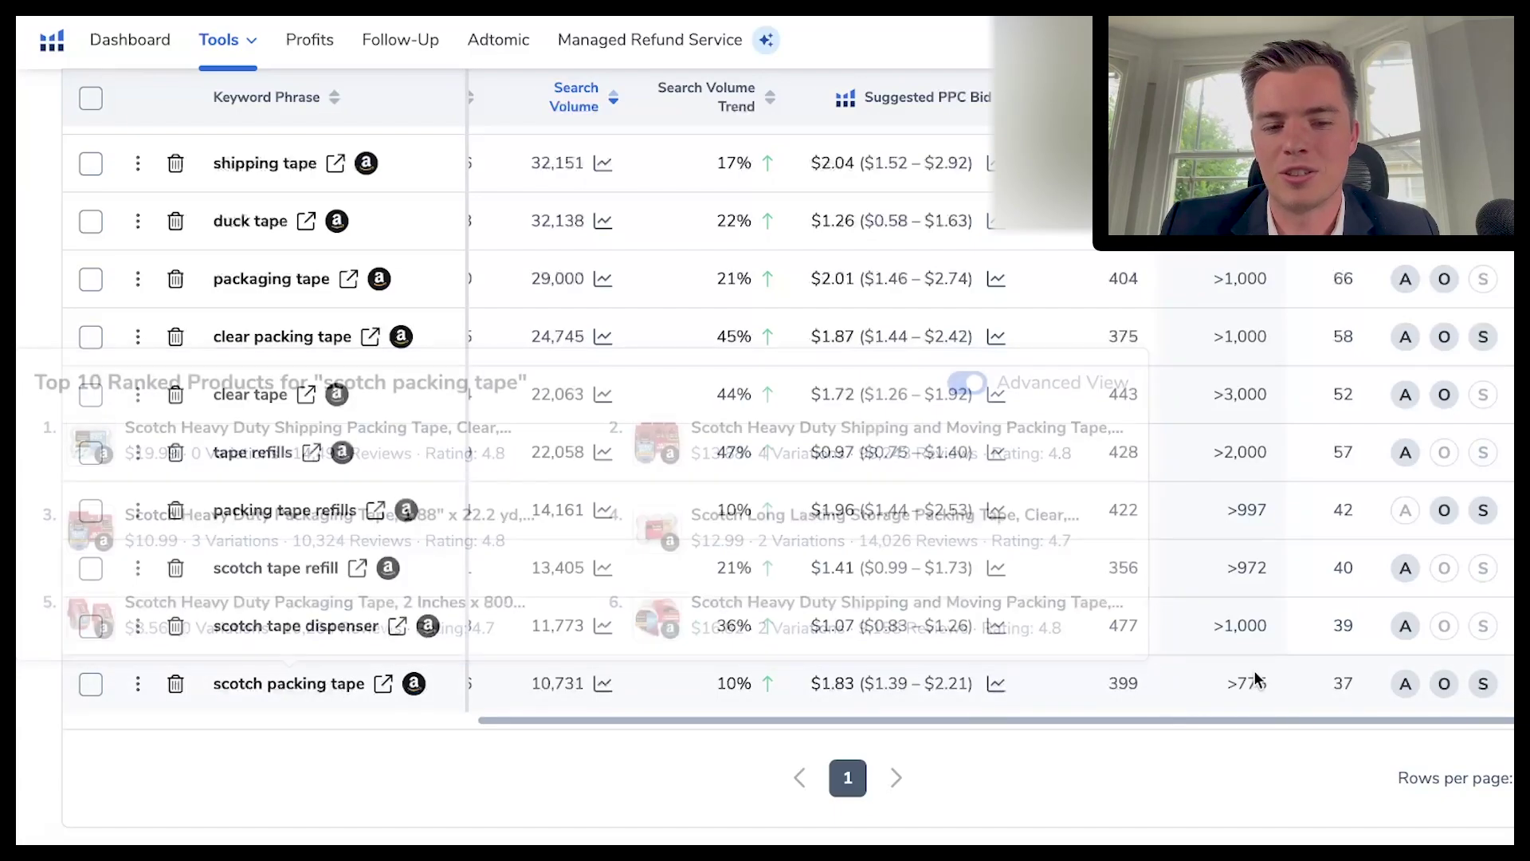
pyautogui.hscroll(-8, 1251, 669)
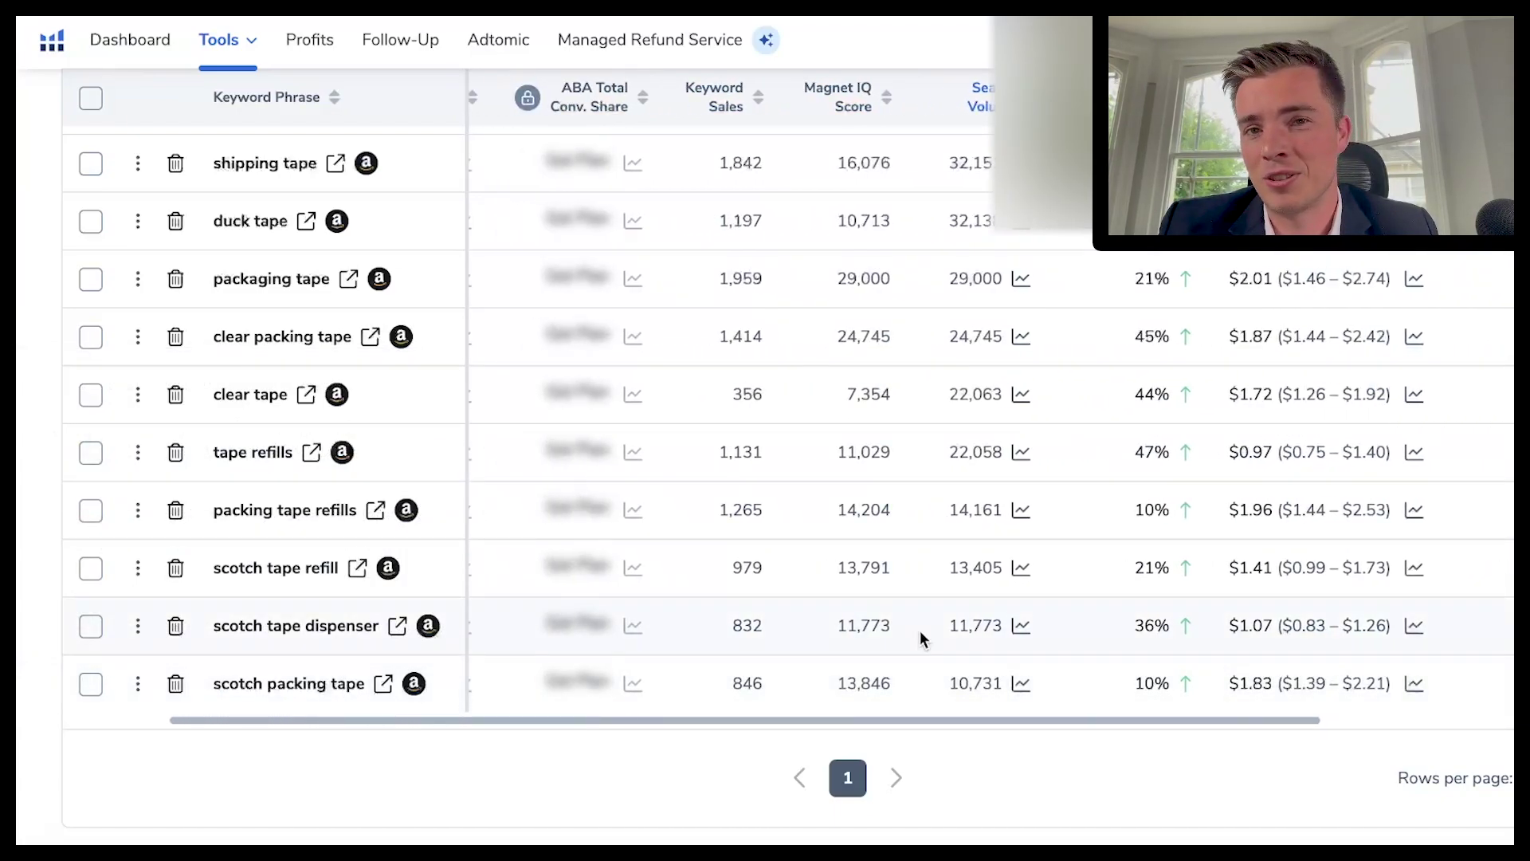
pyautogui.scroll(5, 920, 629)
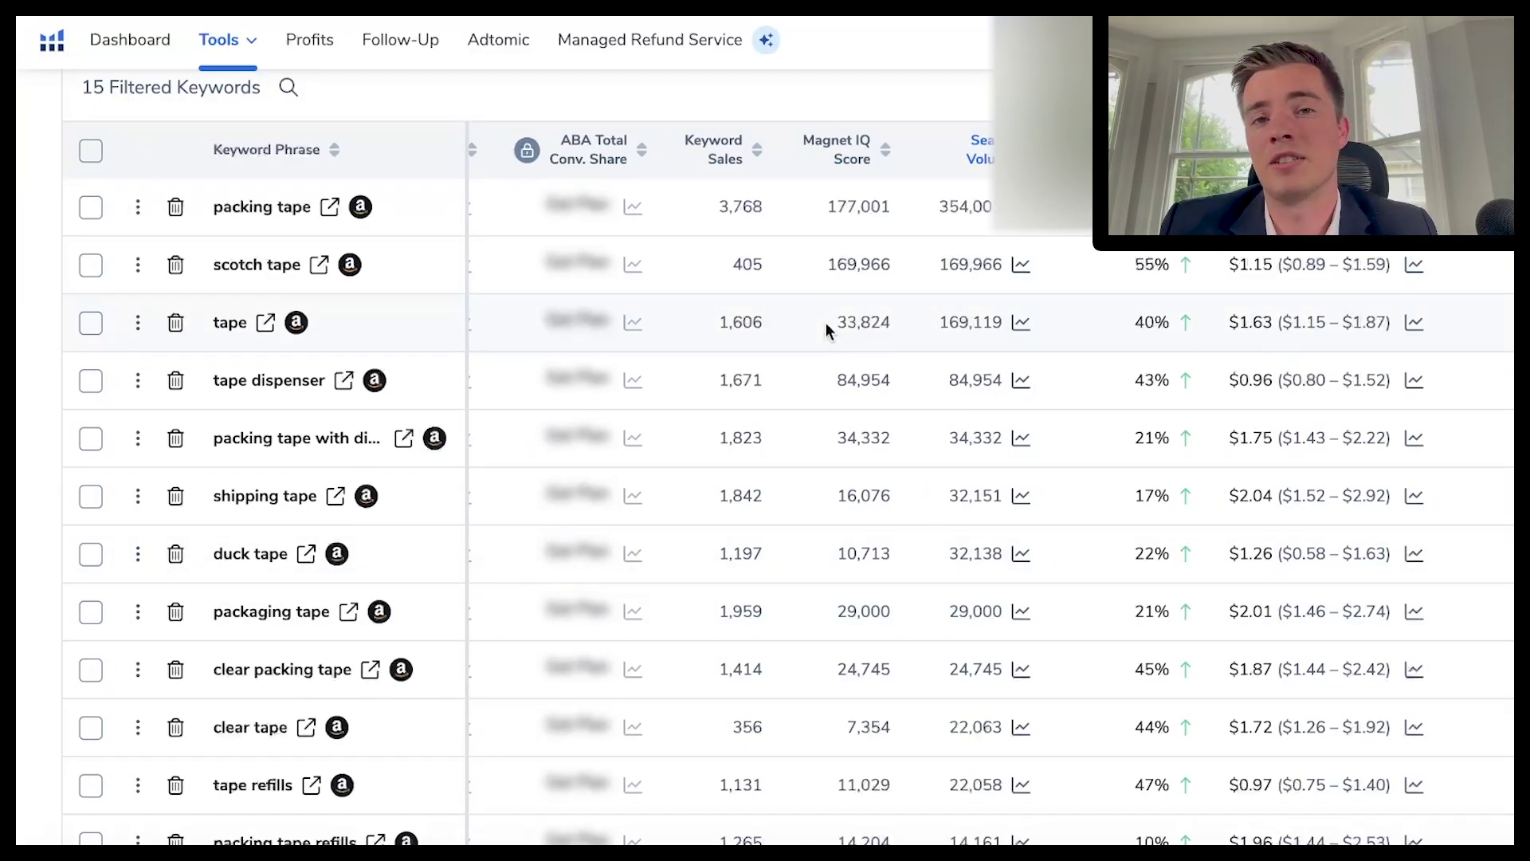
pyautogui.hscroll(4, 1211, 437)
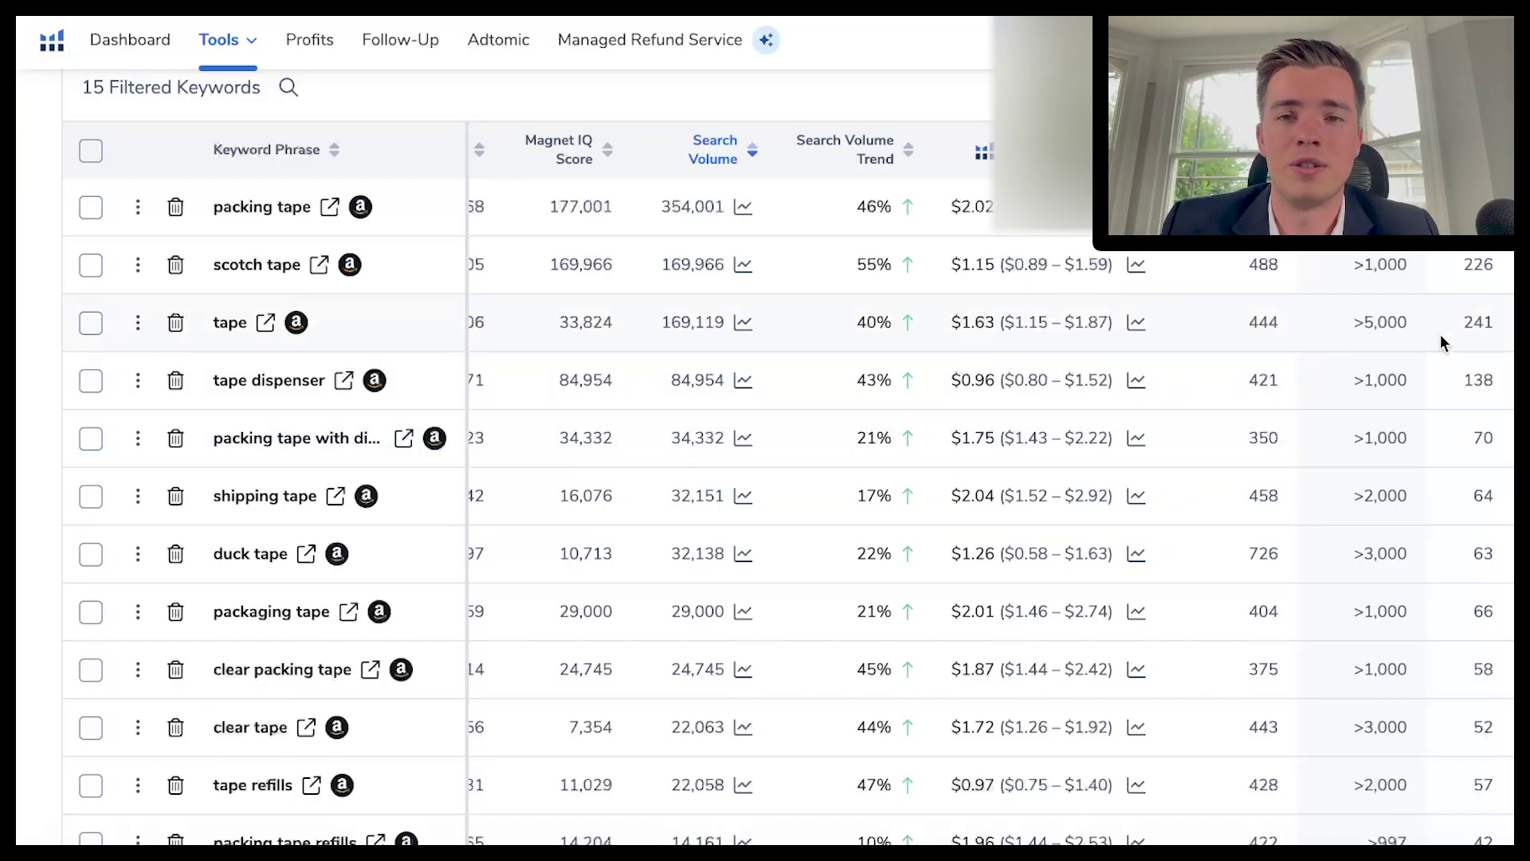
pyautogui.scroll(1, 1441, 333)
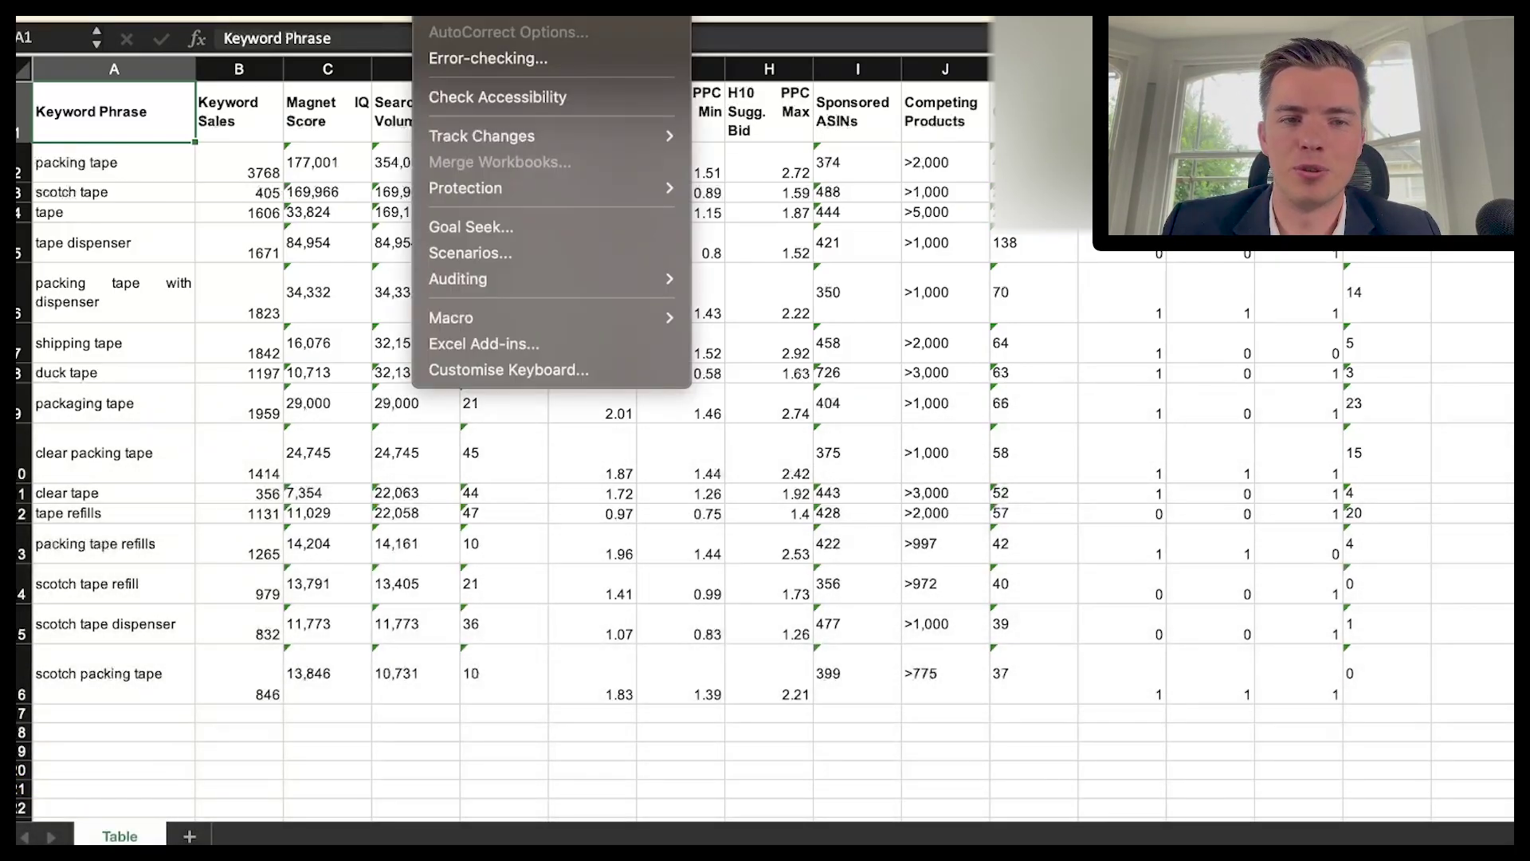
# Step: Add filters to the Excel keyword table headers and exclude the 14,161 Search Volume row
pyautogui.press('super+shift+f')
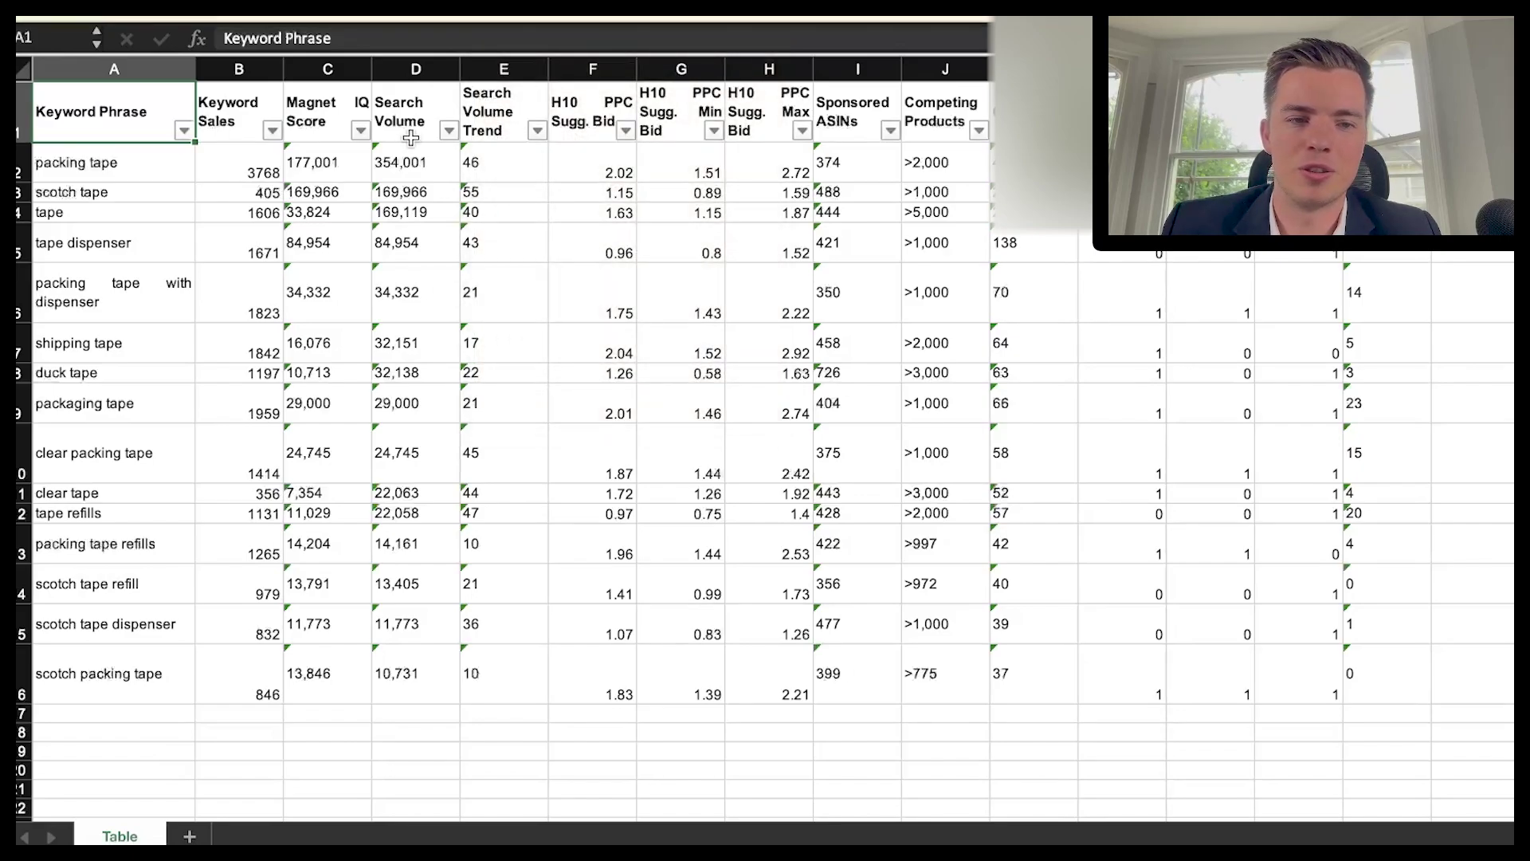
pyautogui.click(448, 130)
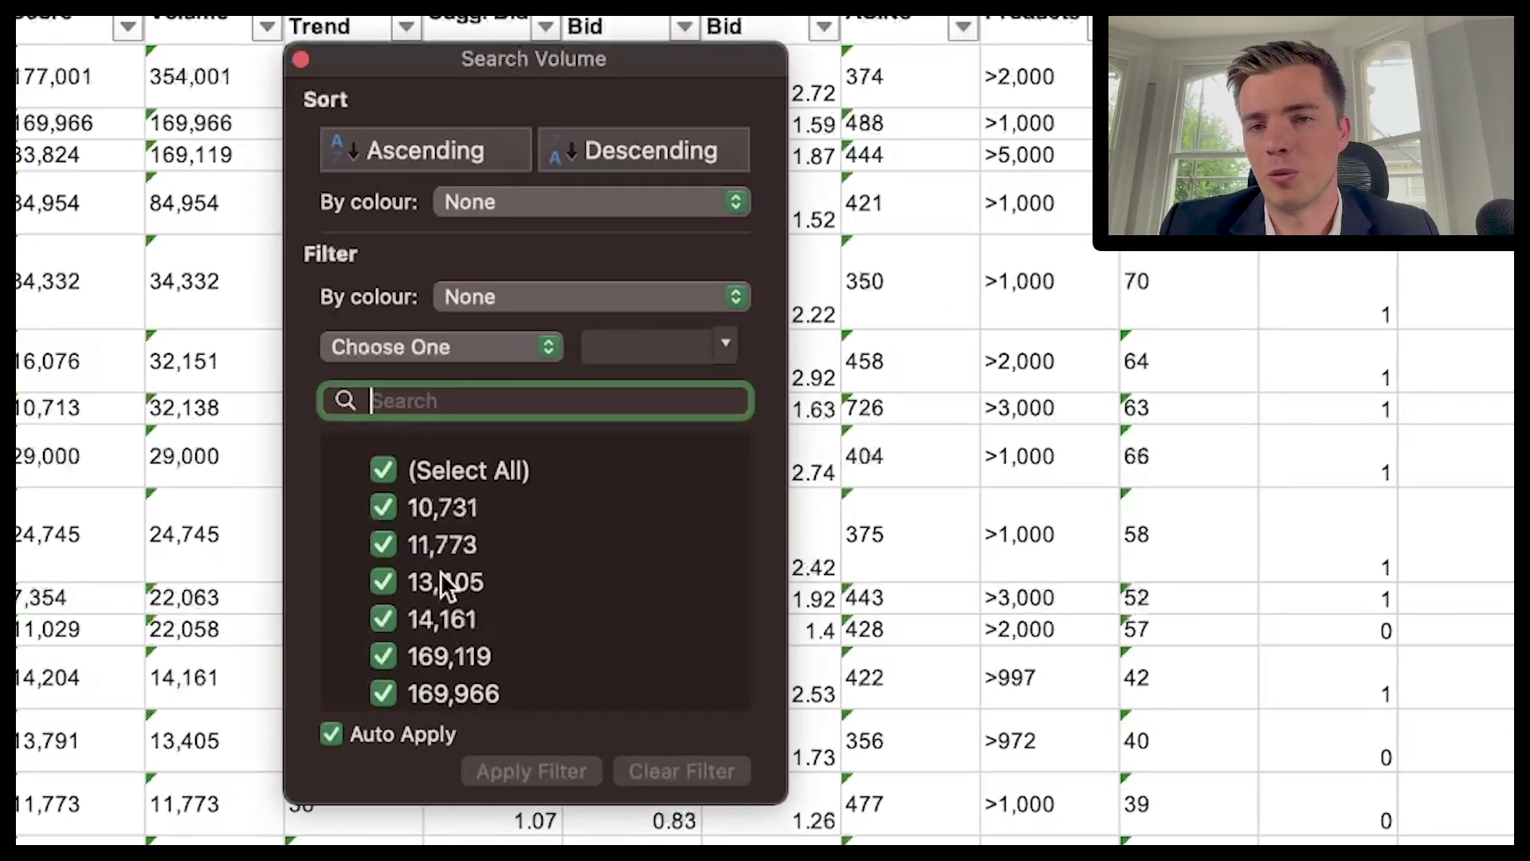
pyautogui.scroll(-5, 440, 571)
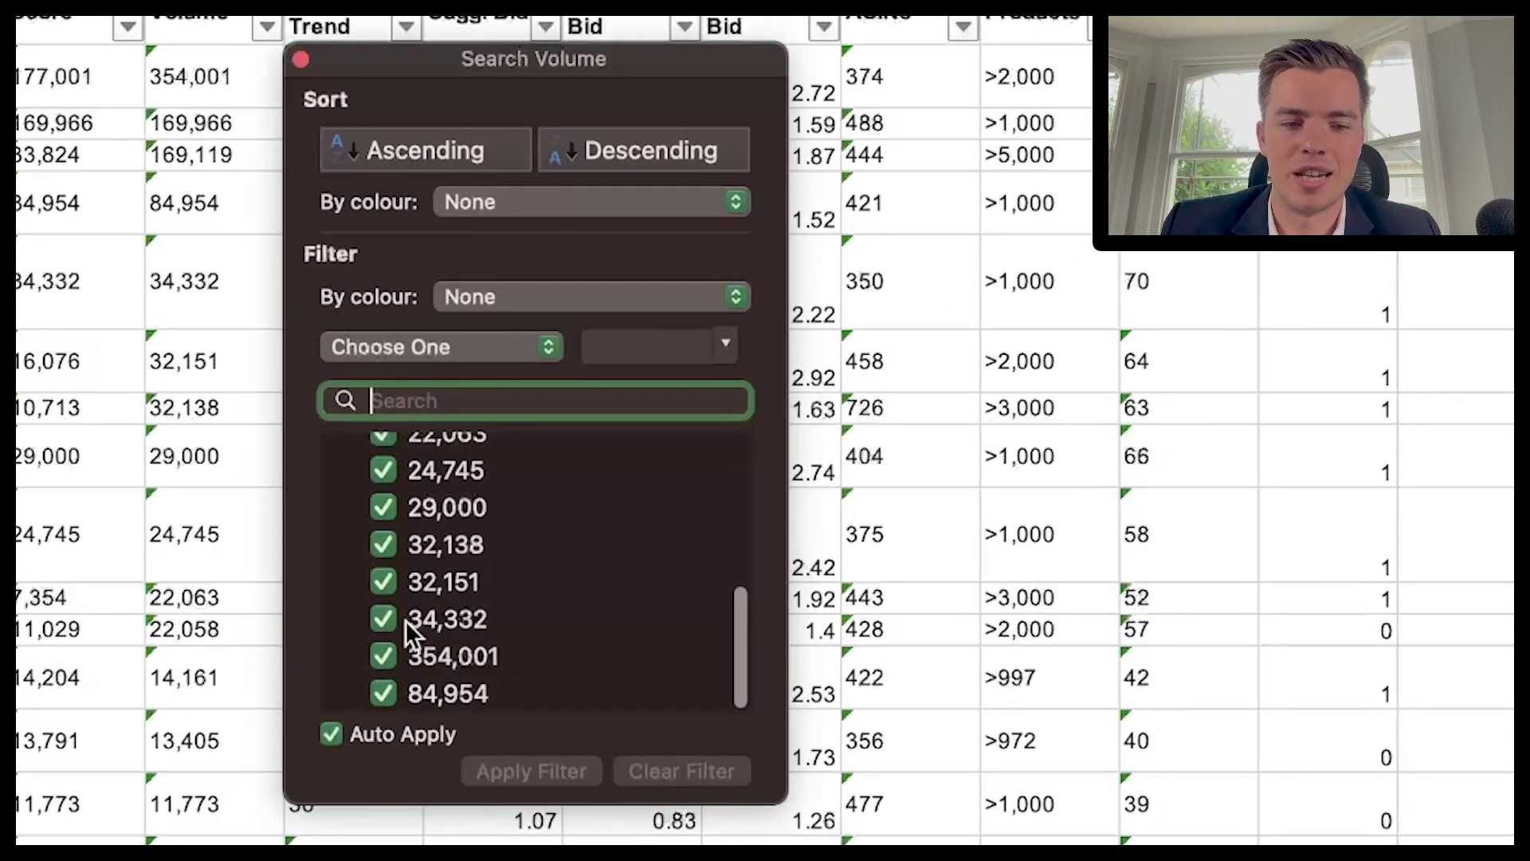
pyautogui.scroll(3, 384, 572)
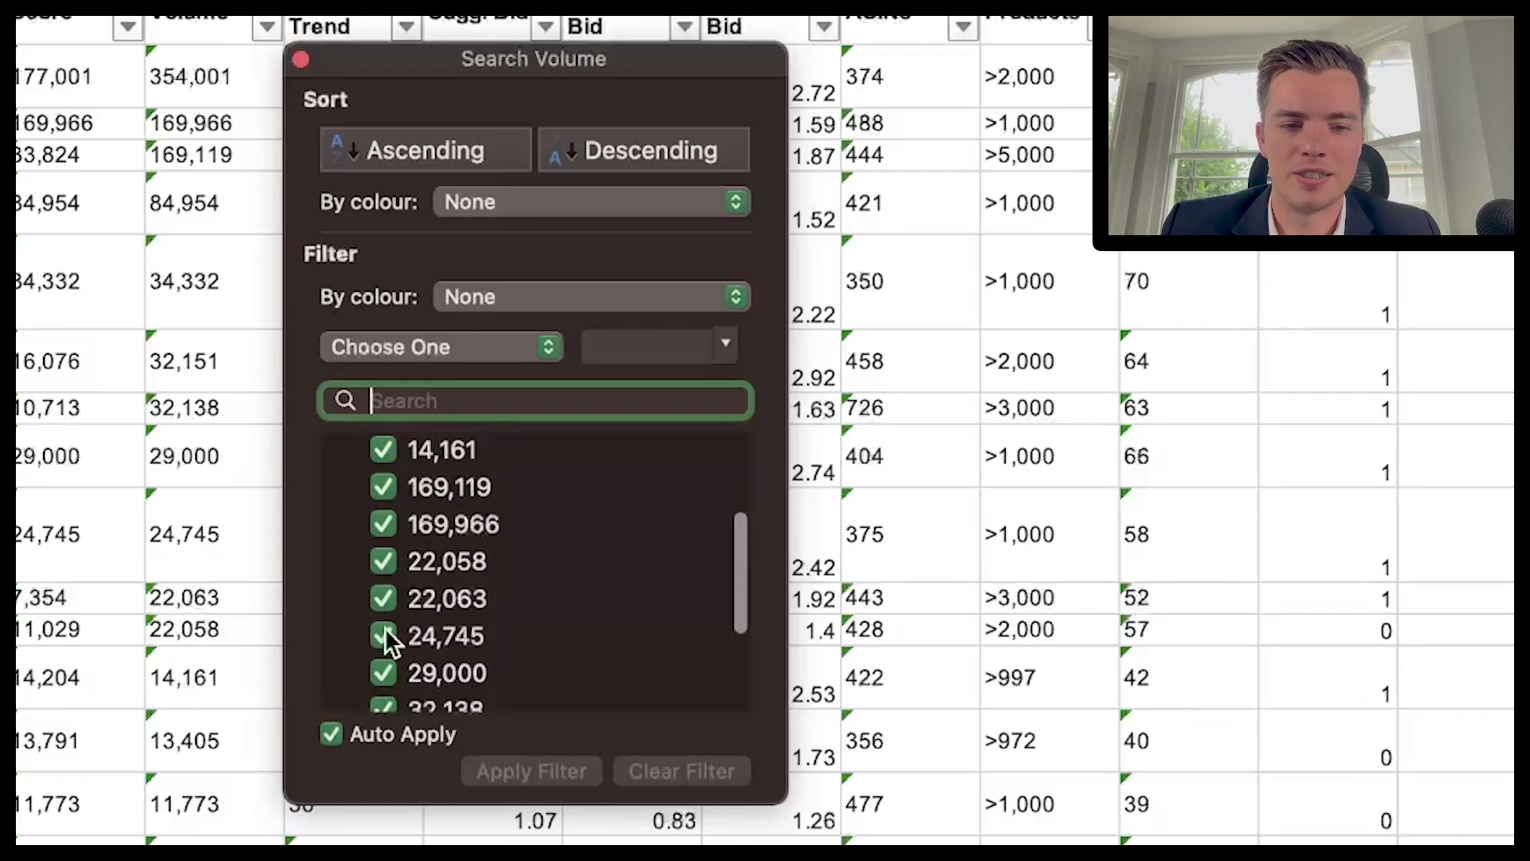
pyautogui.scroll(2, 385, 576)
pyautogui.click(383, 530)
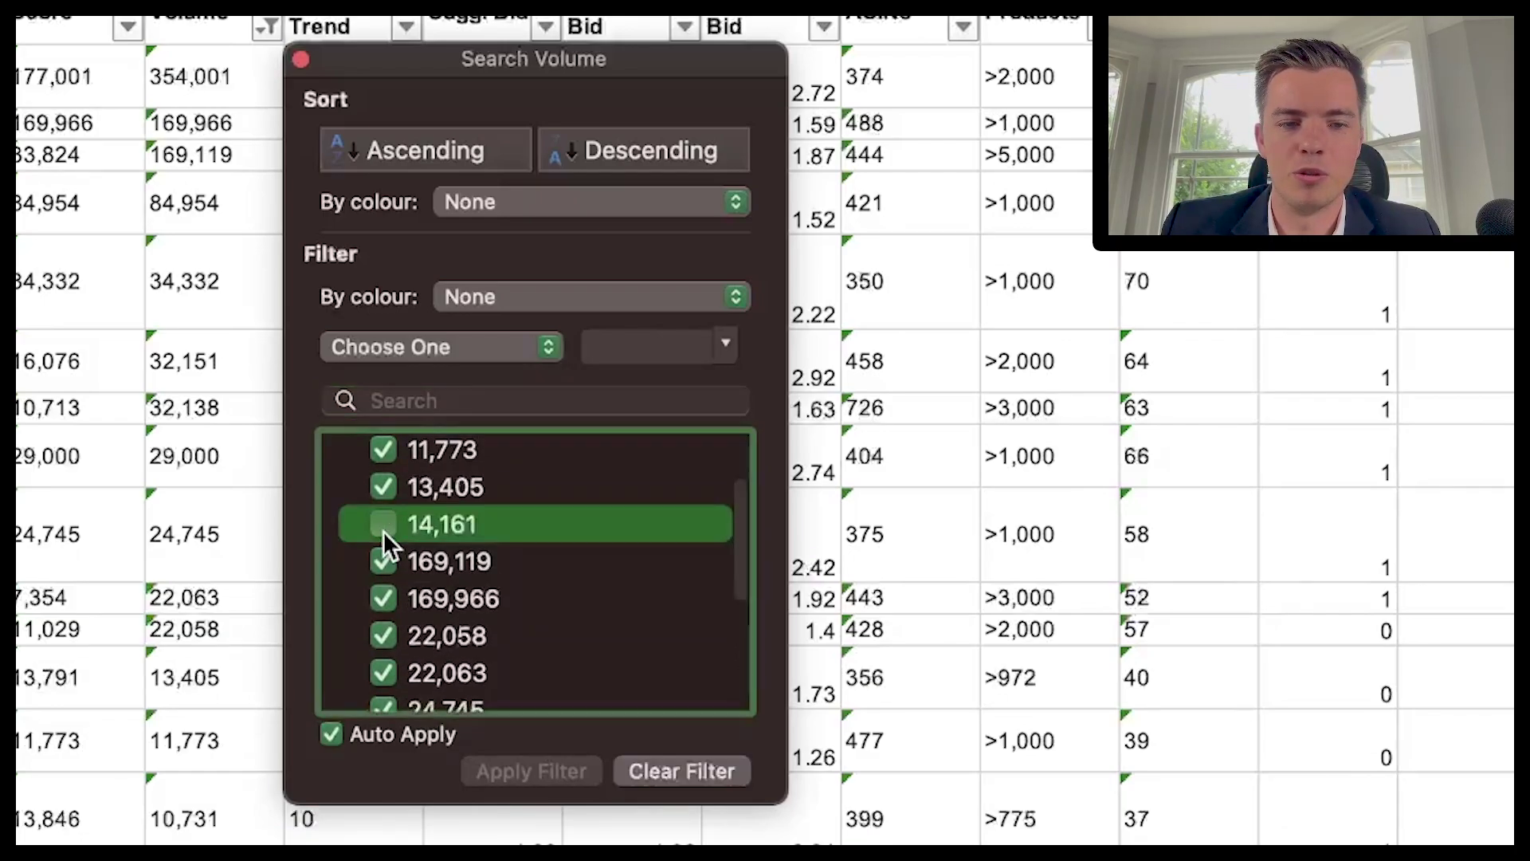